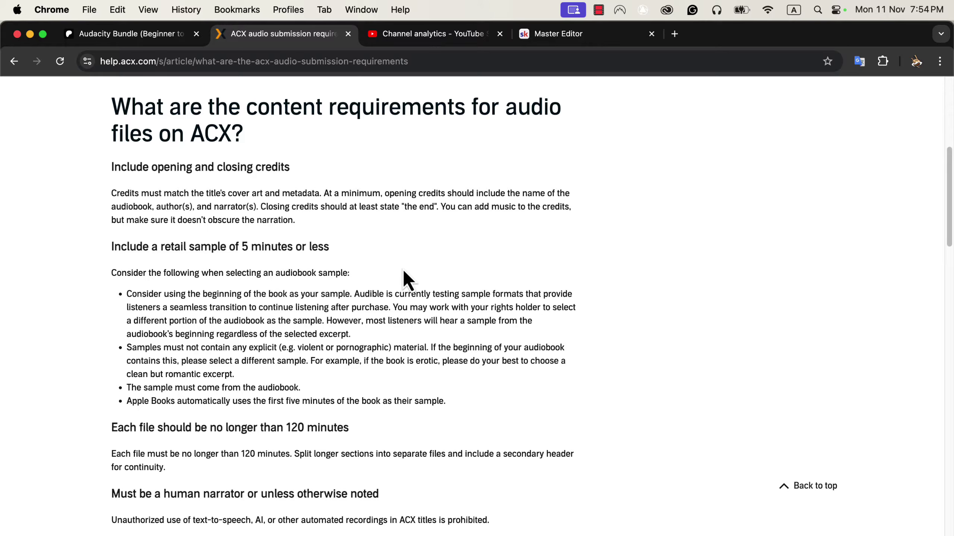
Review the ACX content, file name and audio quality requirements, and look over the Audacity Bundle shop page
{"action": "scroll", "coordinate": [403, 268], "scroll_direction": "down", "scroll_amount": 2}
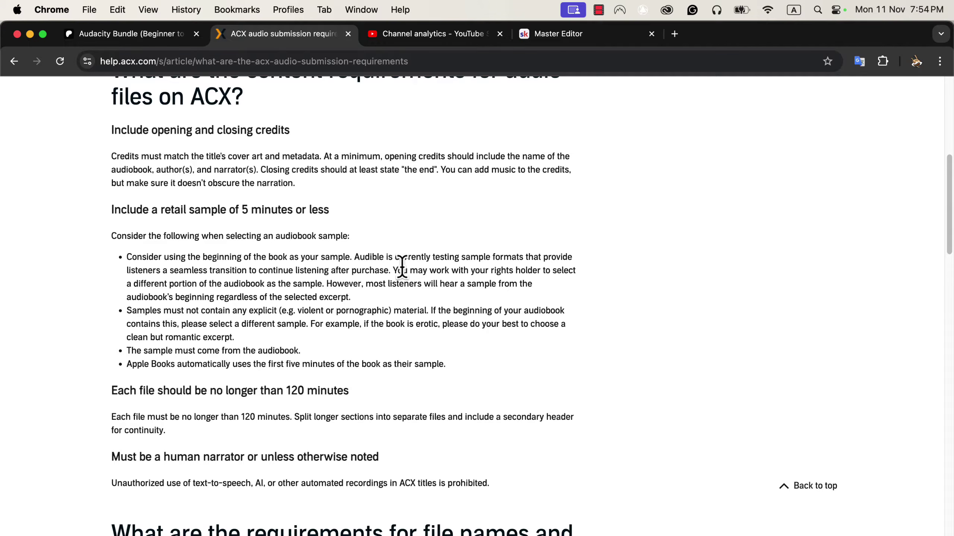
{"action": "scroll", "coordinate": [402, 266], "scroll_direction": "down", "scroll_amount": 1}
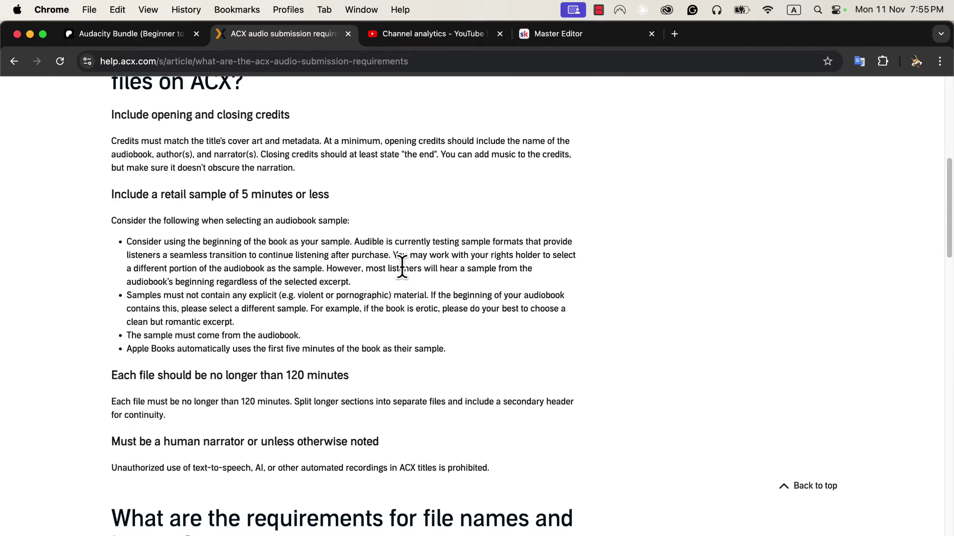
{"action": "scroll", "coordinate": [402, 268], "scroll_direction": "down", "scroll_amount": 6}
{"action": "scroll", "coordinate": [407, 279], "scroll_direction": "down", "scroll_amount": 1}
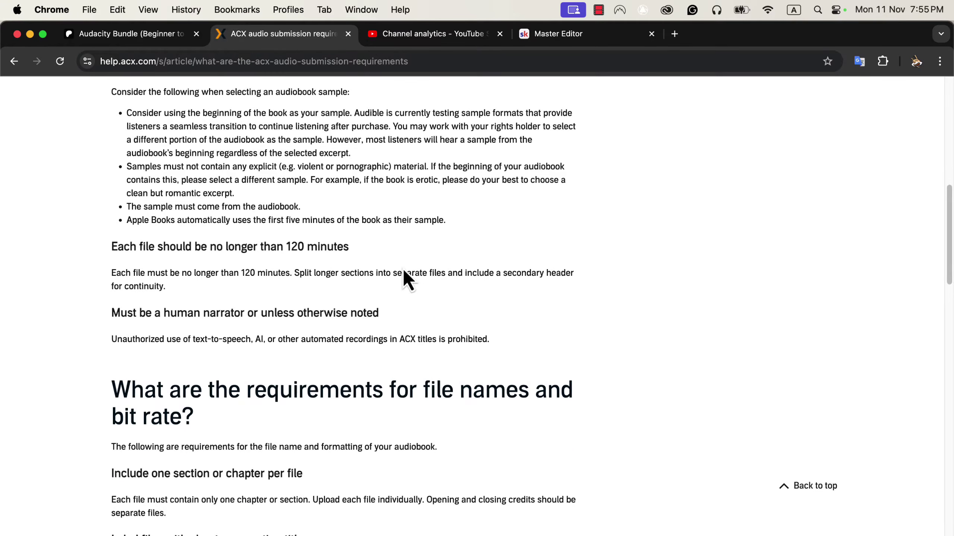
{"action": "scroll", "coordinate": [410, 285], "scroll_direction": "down", "scroll_amount": 10}
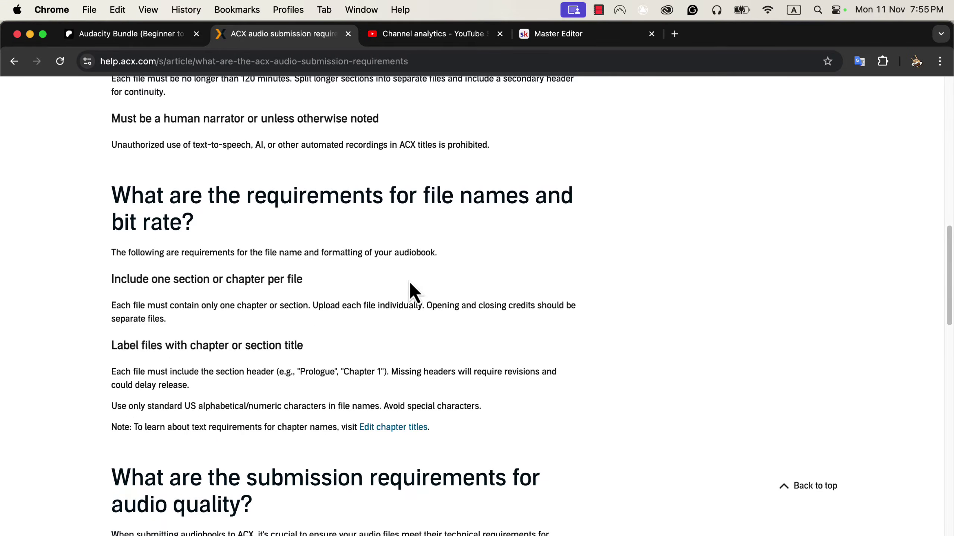
{"action": "scroll", "coordinate": [413, 291], "scroll_direction": "down", "scroll_amount": 13}
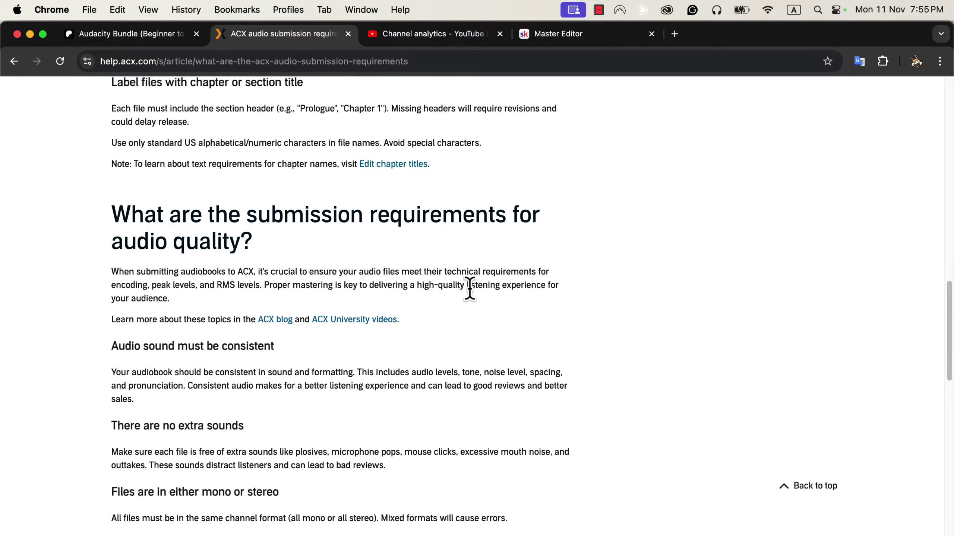
{"action": "scroll", "coordinate": [479, 307], "scroll_direction": "down", "scroll_amount": 5}
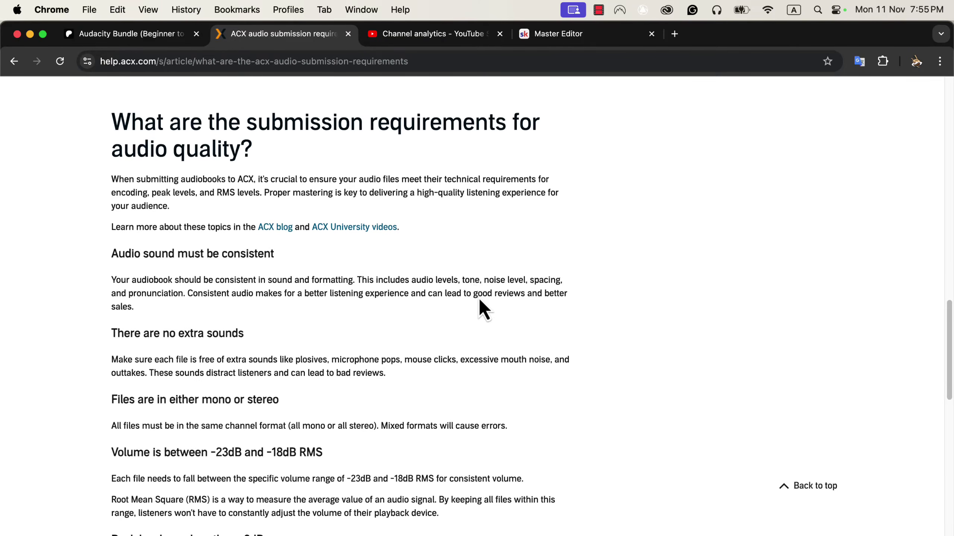
{"action": "scroll", "coordinate": [479, 300], "scroll_direction": "down", "scroll_amount": 4}
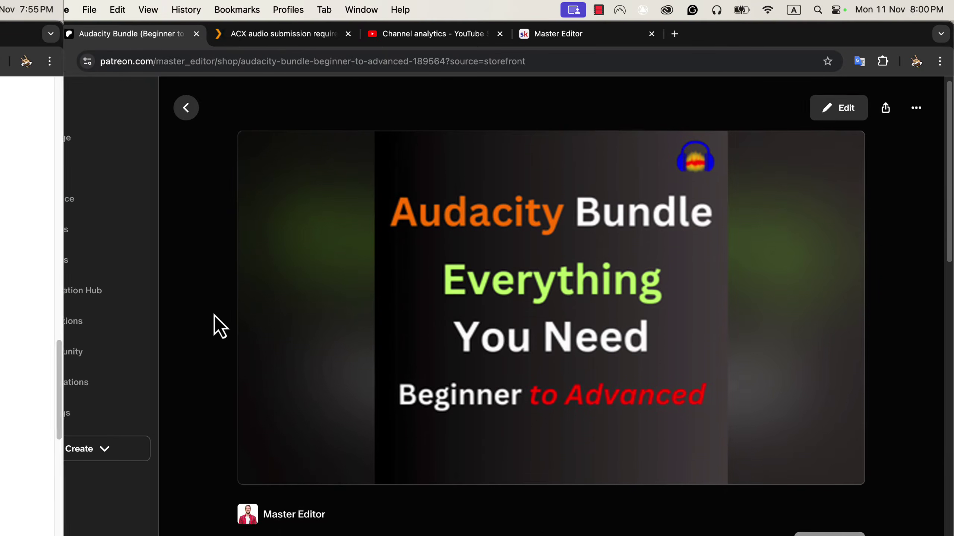
{"action": "scroll", "coordinate": [217, 308], "scroll_direction": "down", "scroll_amount": 5}
{"action": "scroll", "coordinate": [217, 308], "scroll_direction": "down", "scroll_amount": 1}
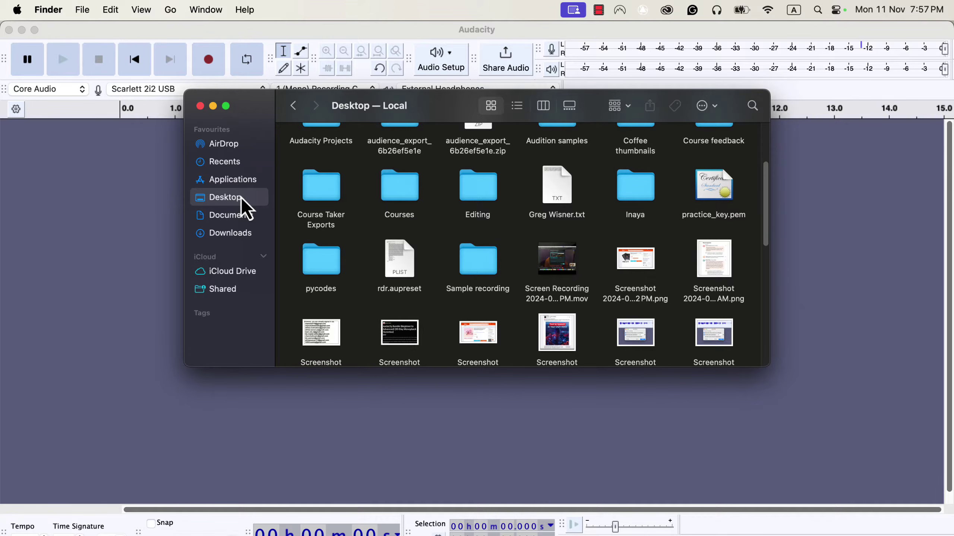
Create a folder named My Audiobook inside the desktop's Sample recording folder and open it
{"action": "double_click", "coordinate": [480, 264]}
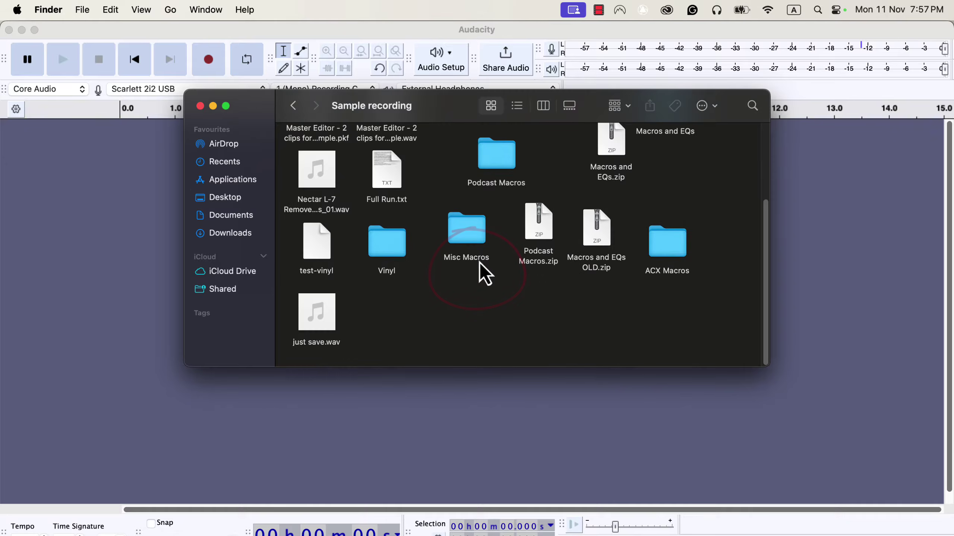
{"action": "right_click", "coordinate": [475, 300]}
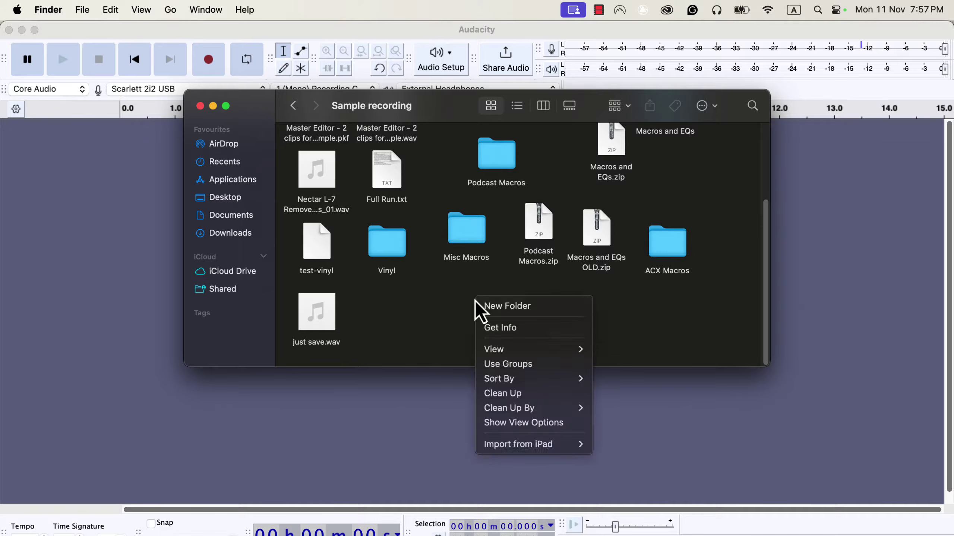
{"action": "left_click", "coordinate": [497, 306]}
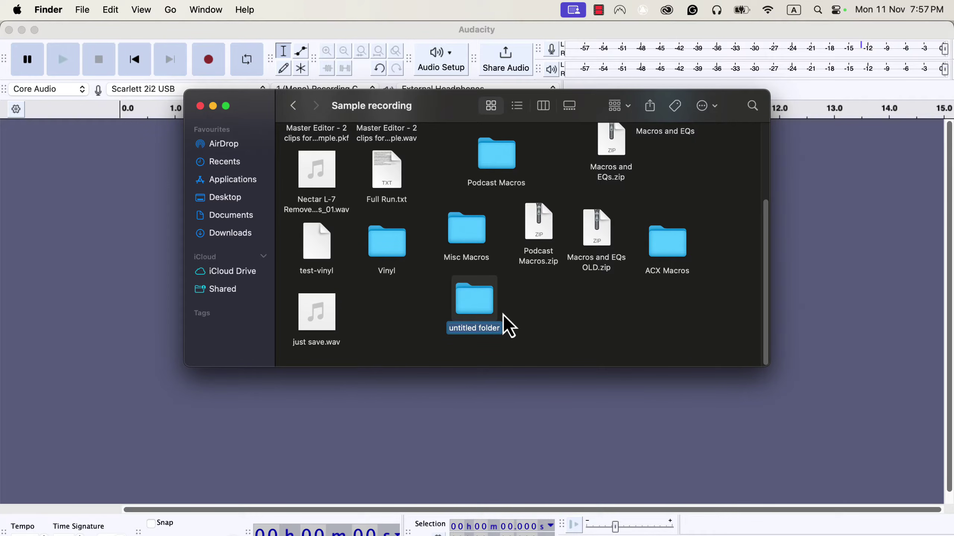
{"action": "type", "text": "My Aud"}
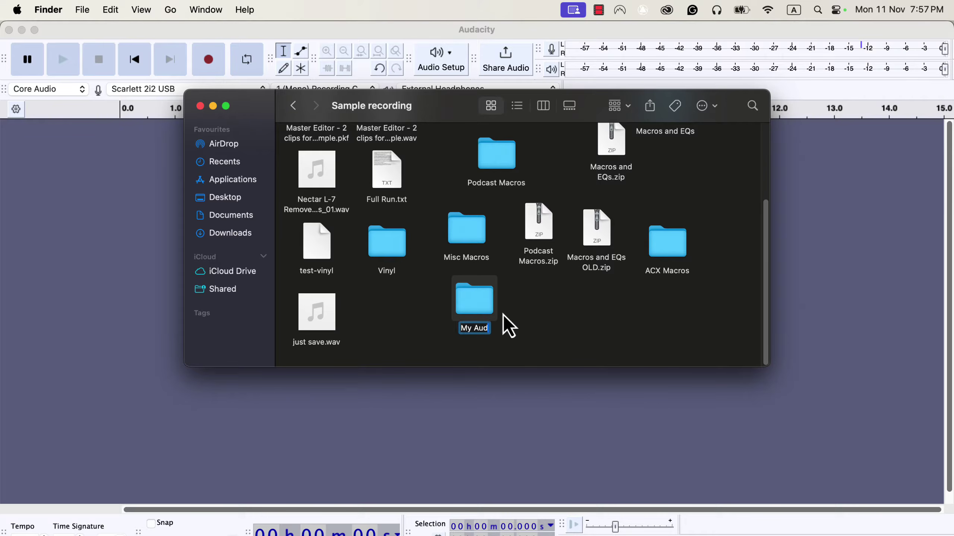
{"action": "type", "text": "iobook"}
{"action": "key", "text": "Return"}
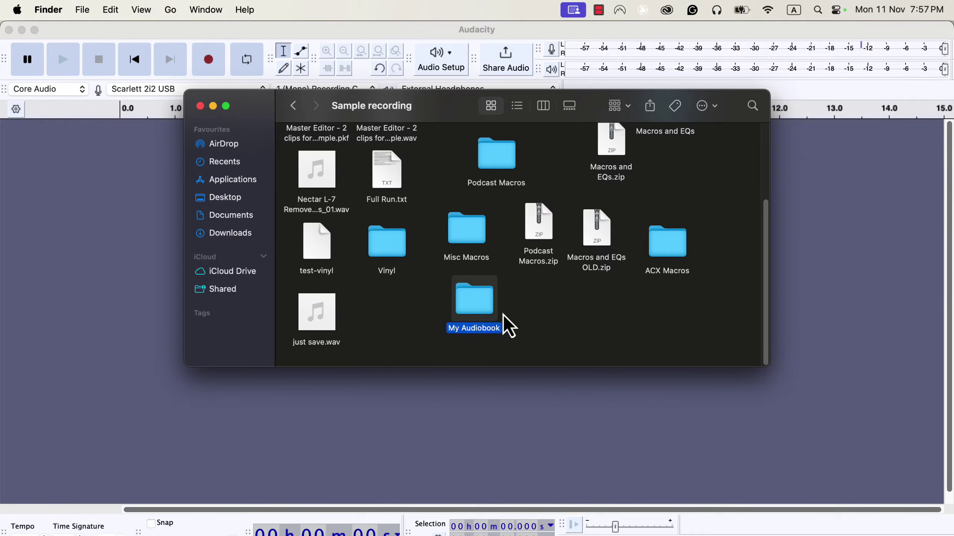
{"action": "double_click", "coordinate": [468, 311]}
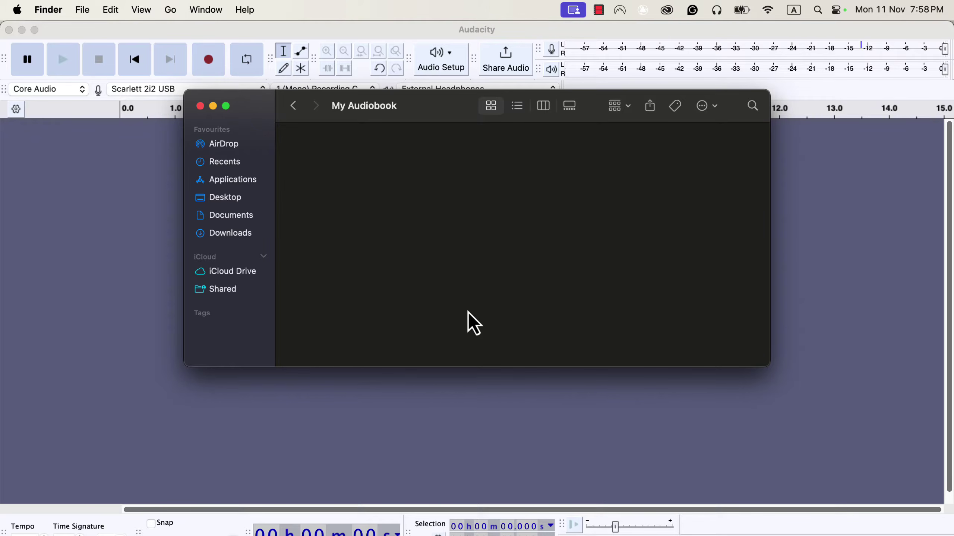
Switch to Audacity and record about 29 seconds of narration, followed by a second take of about 5 seconds on the same track
{"action": "key", "text": "super+Tab"}
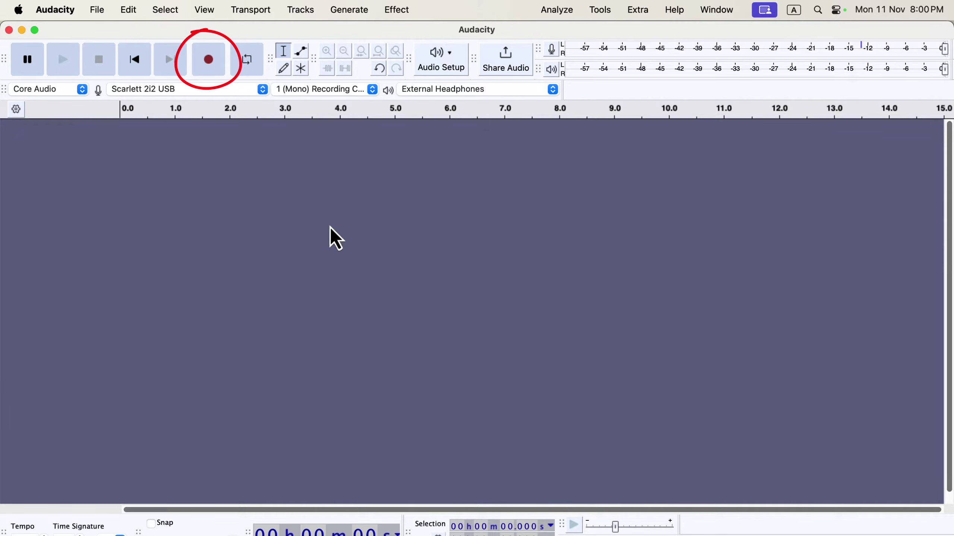
{"action": "left_click", "coordinate": [210, 61]}
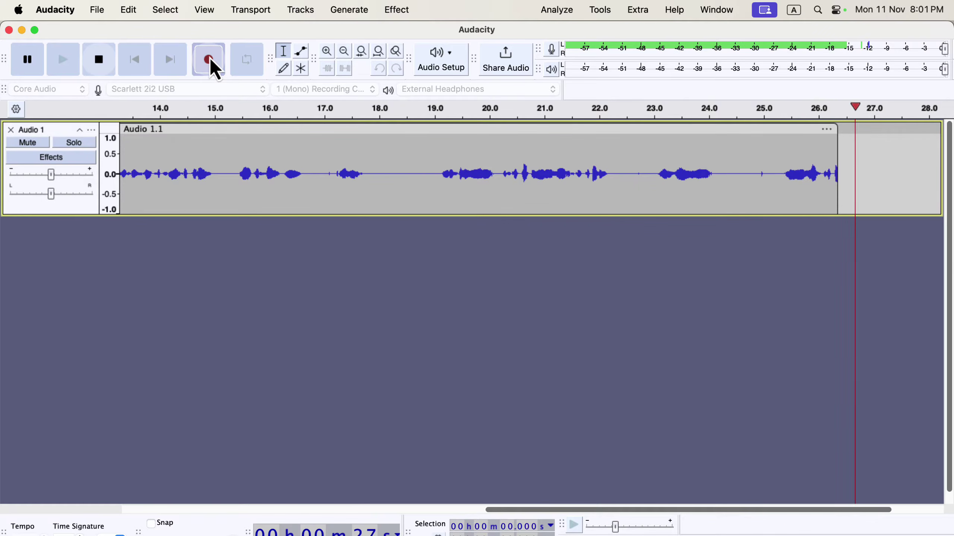
{"action": "left_click", "coordinate": [103, 62]}
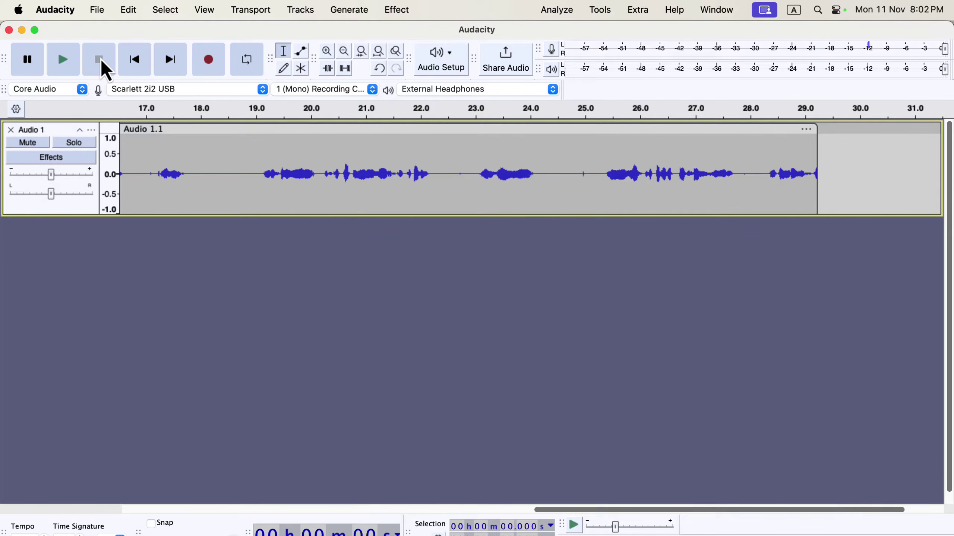
{"action": "left_click", "coordinate": [211, 70]}
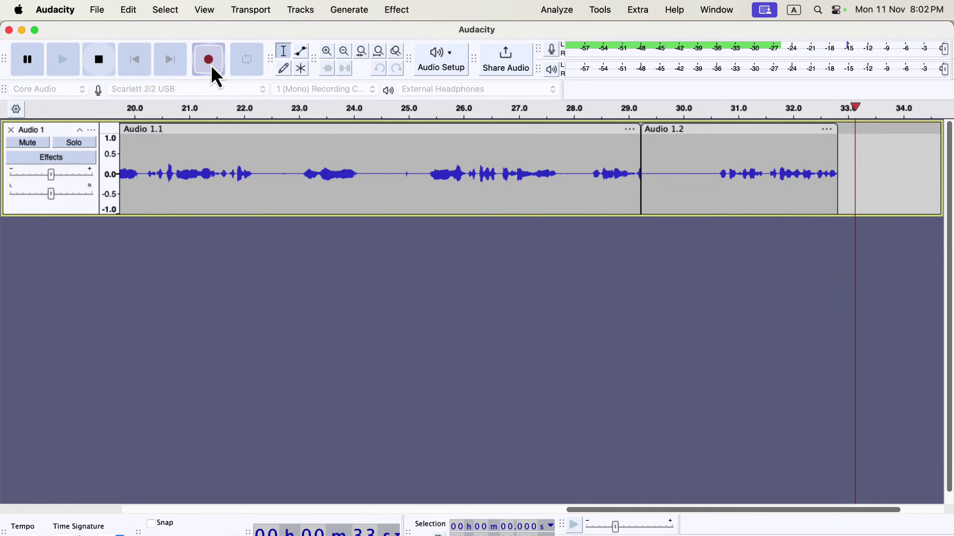
{"action": "left_click", "coordinate": [100, 60]}
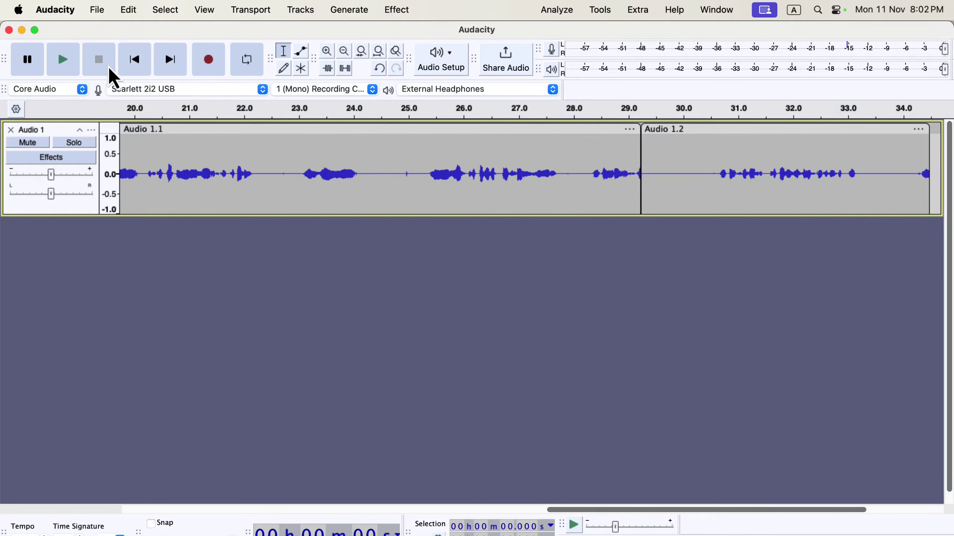
Join the two recorded clips into one by selecting across their boundary at about 29 seconds
{"action": "left_click_drag", "start_coordinate": [632, 150], "coordinate": [657, 155]}
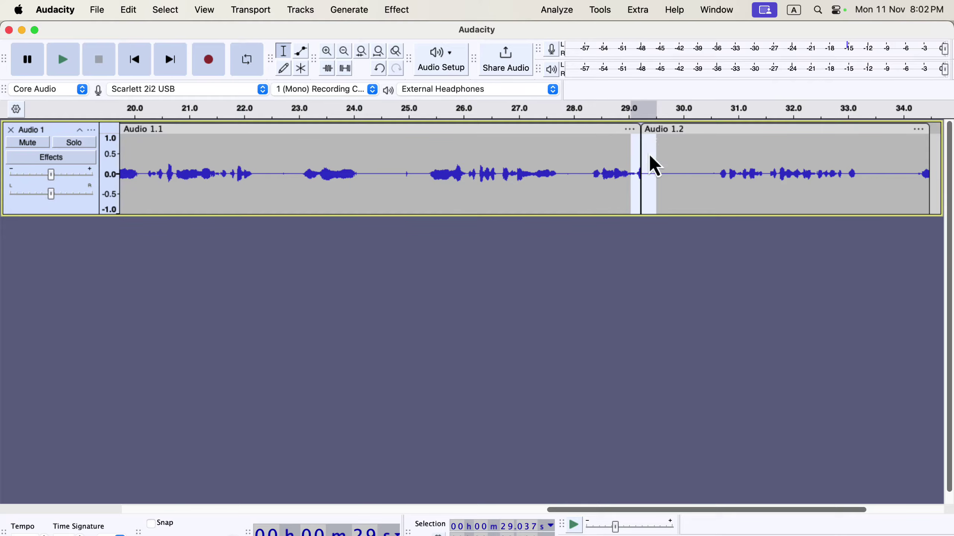
{"action": "right_click", "coordinate": [651, 158]}
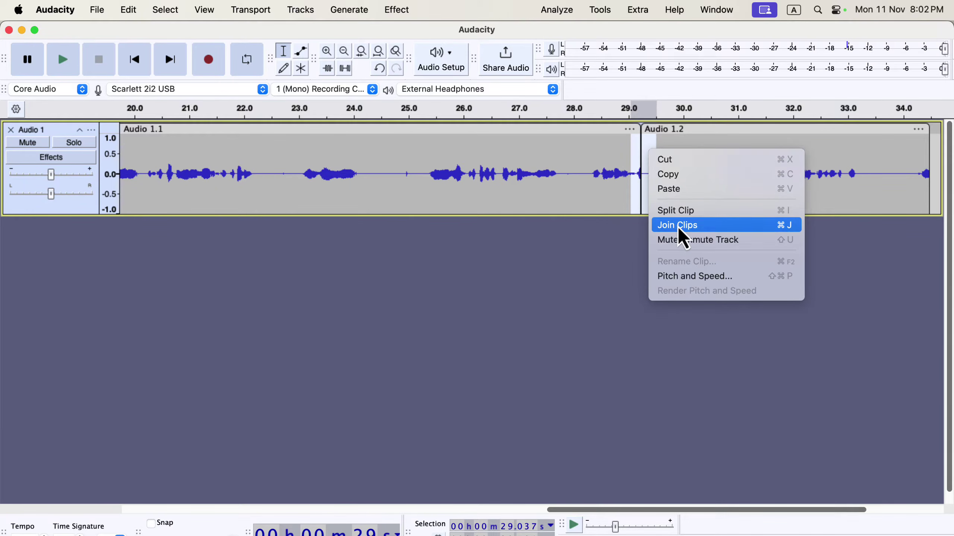
{"action": "left_click", "coordinate": [657, 226]}
{"action": "scroll", "coordinate": [624, 191], "scroll_direction": "right", "scroll_amount": 5}
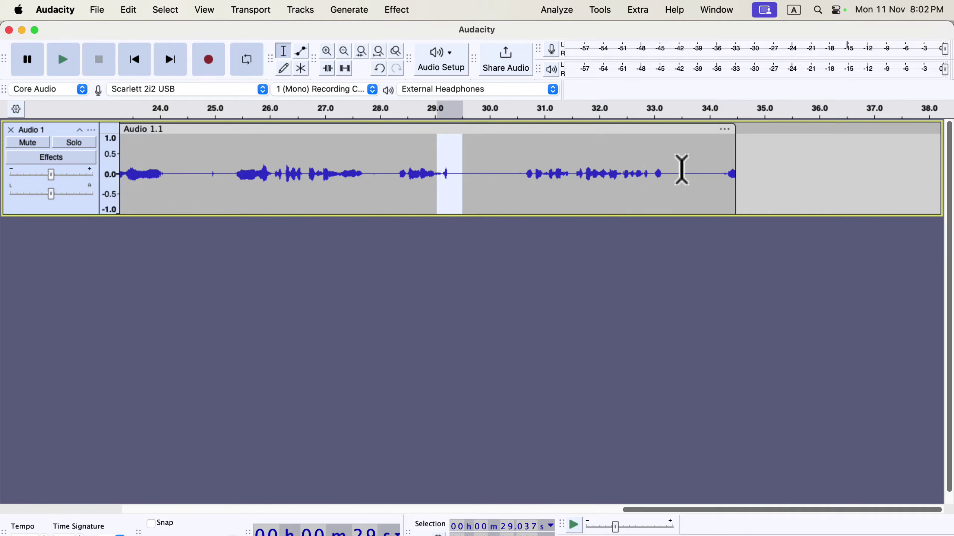
{"action": "left_click", "coordinate": [687, 166]}
{"action": "scroll", "coordinate": [613, 164], "scroll_direction": "left", "scroll_amount": 1}
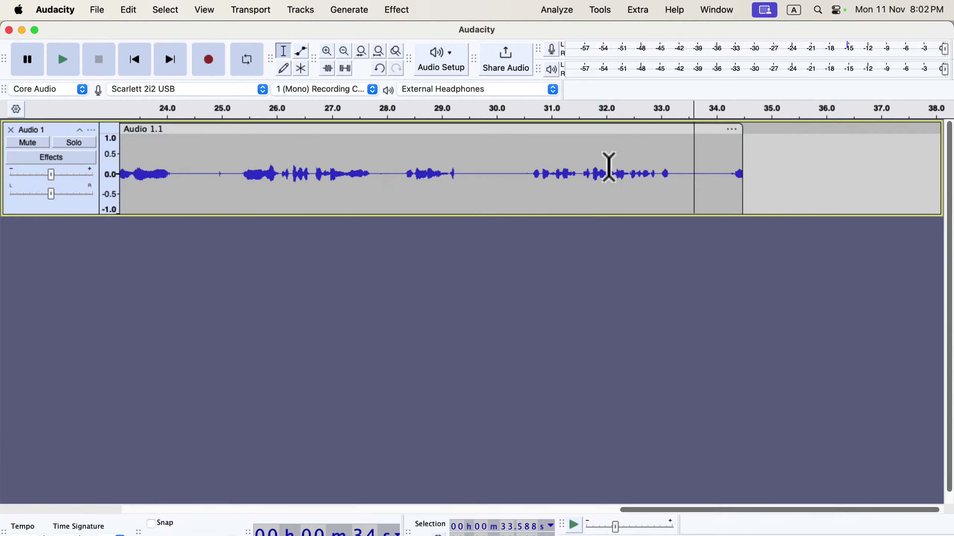
Save the project to the computer as Chapter 1 in the My Audiobook folder
{"action": "left_click", "coordinate": [97, 10]}
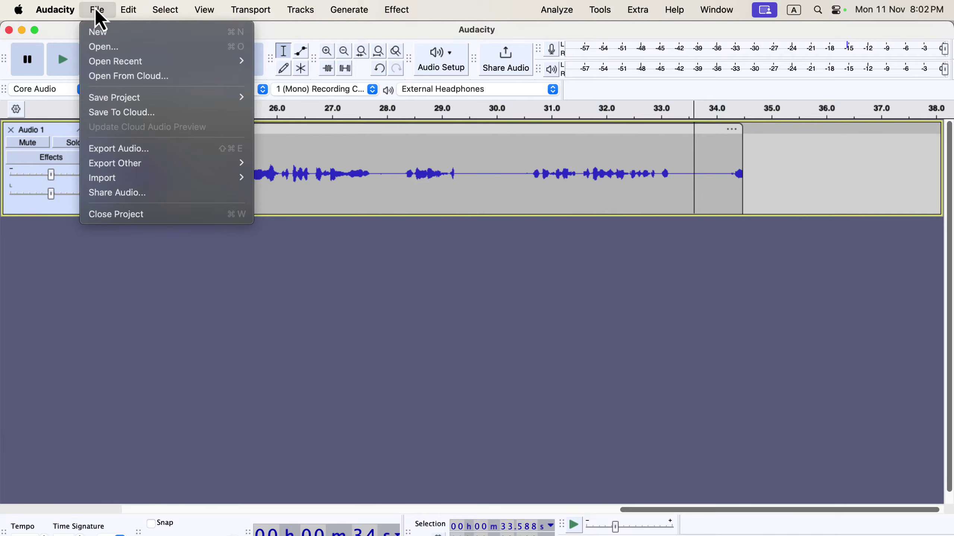
{"action": "mouse_move", "coordinate": [126, 101]}
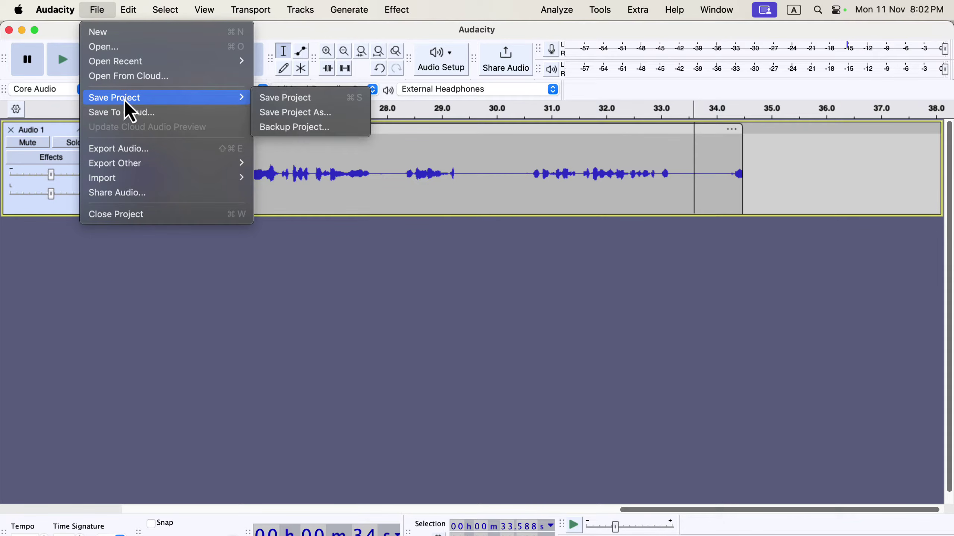
{"action": "left_click", "coordinate": [297, 100]}
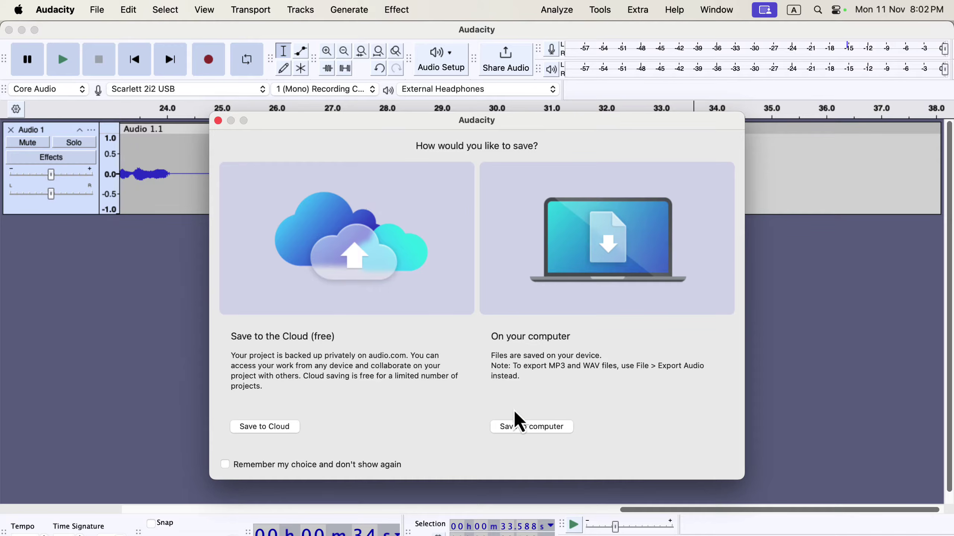
{"action": "left_click", "coordinate": [532, 430]}
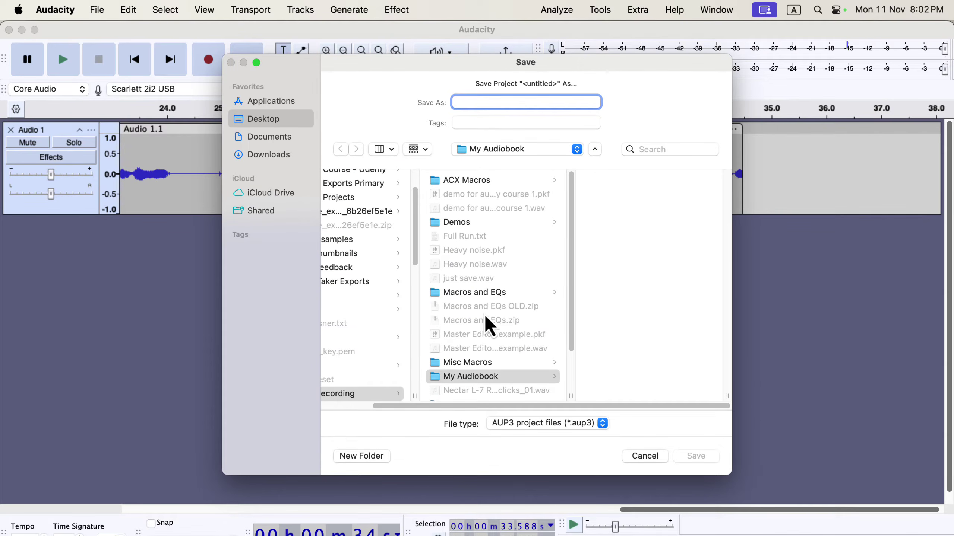
{"action": "scroll", "coordinate": [489, 334], "scroll_direction": "left", "scroll_amount": 3}
{"action": "scroll", "coordinate": [490, 334], "scroll_direction": "down", "scroll_amount": 4}
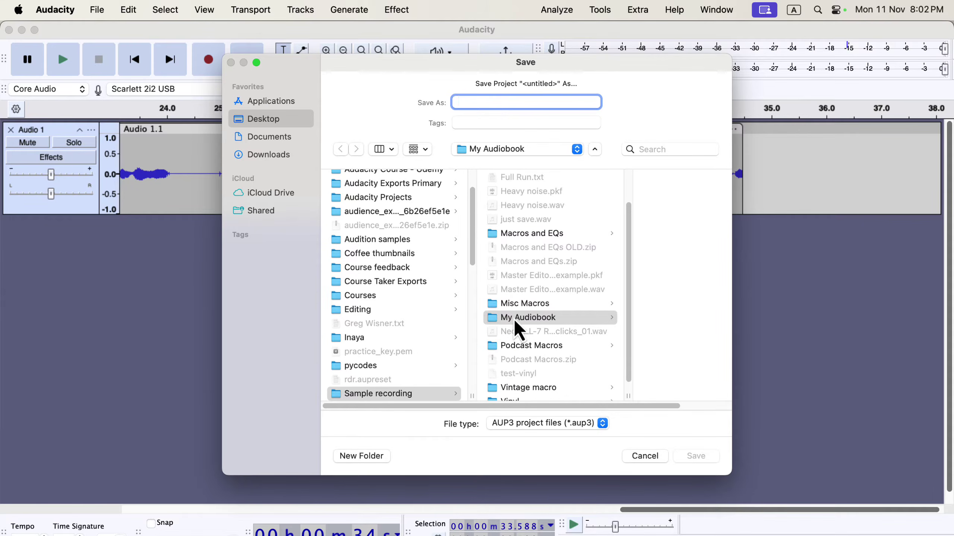
{"action": "left_click", "coordinate": [513, 318]}
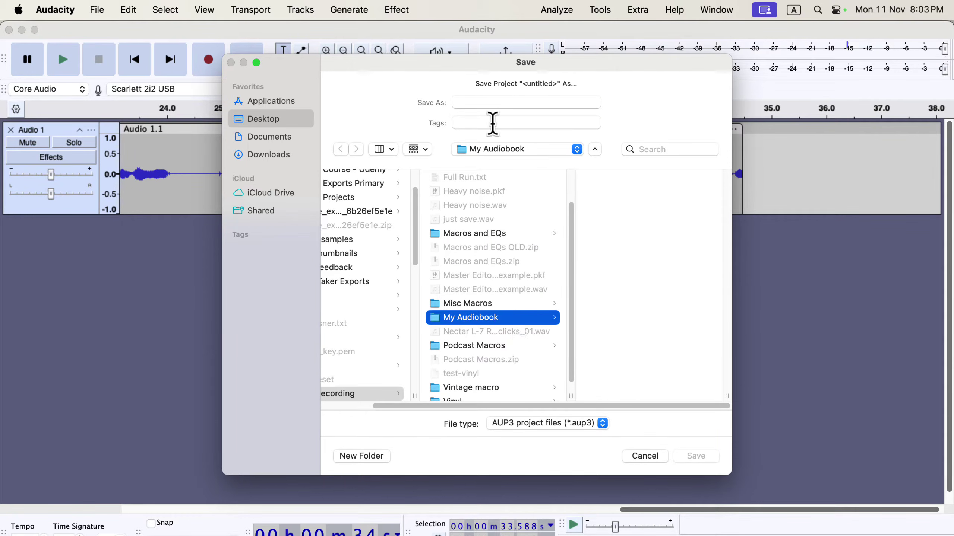
{"action": "left_click", "coordinate": [491, 101]}
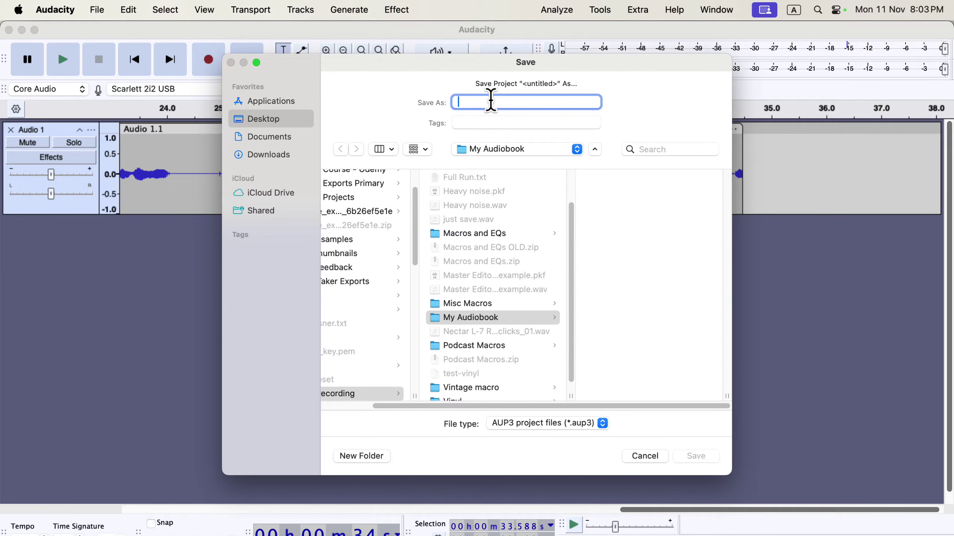
{"action": "type", "text": "Chapter"}
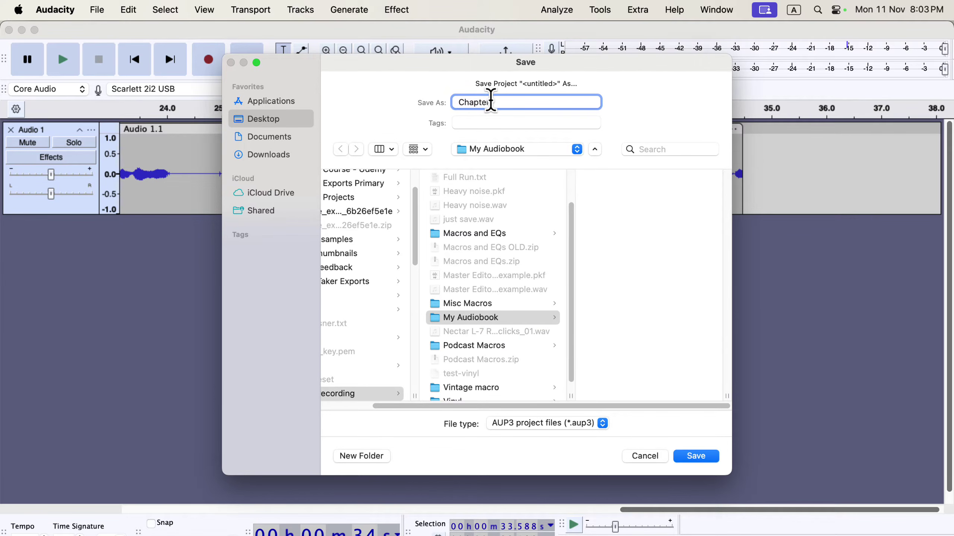
{"action": "type", "text": " 1"}
{"action": "left_click", "coordinate": [696, 457]}
Switch to Finder and examine the Chapter 1.aup3 project file and its accompanying shm and wal files in My Audiobook
{"action": "key", "text": "super+Tab"}
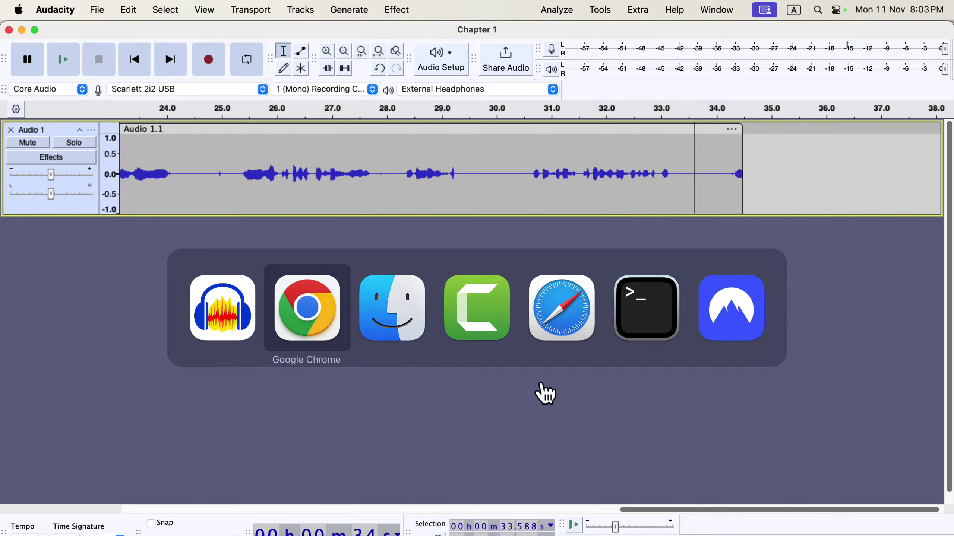
{"action": "key", "text": "super+Tab"}
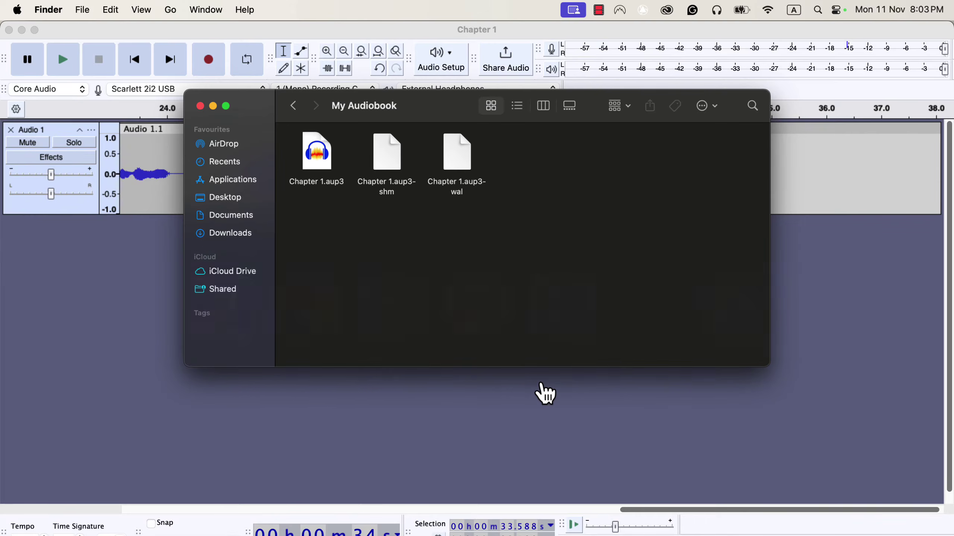
{"action": "left_click", "coordinate": [318, 185]}
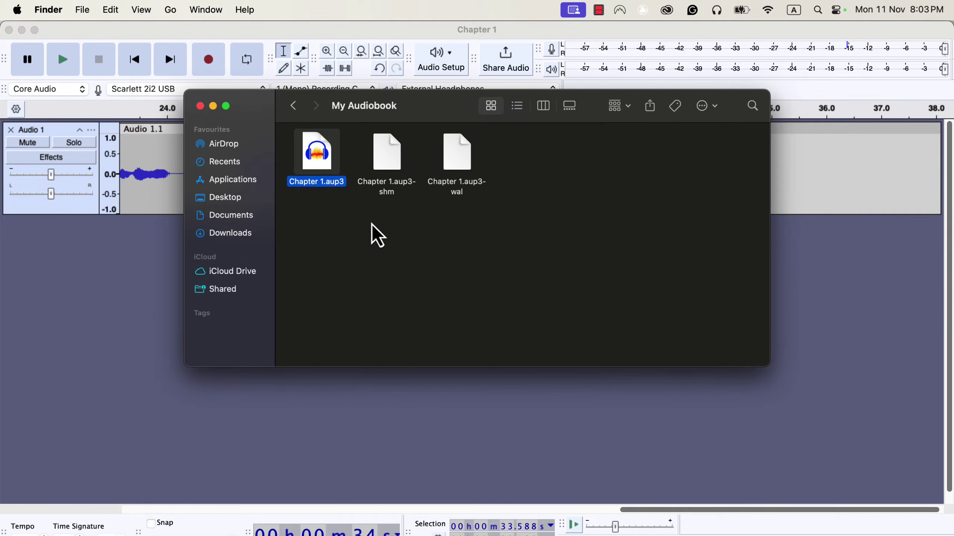
{"action": "left_click_drag", "start_coordinate": [513, 178], "coordinate": [387, 229]}
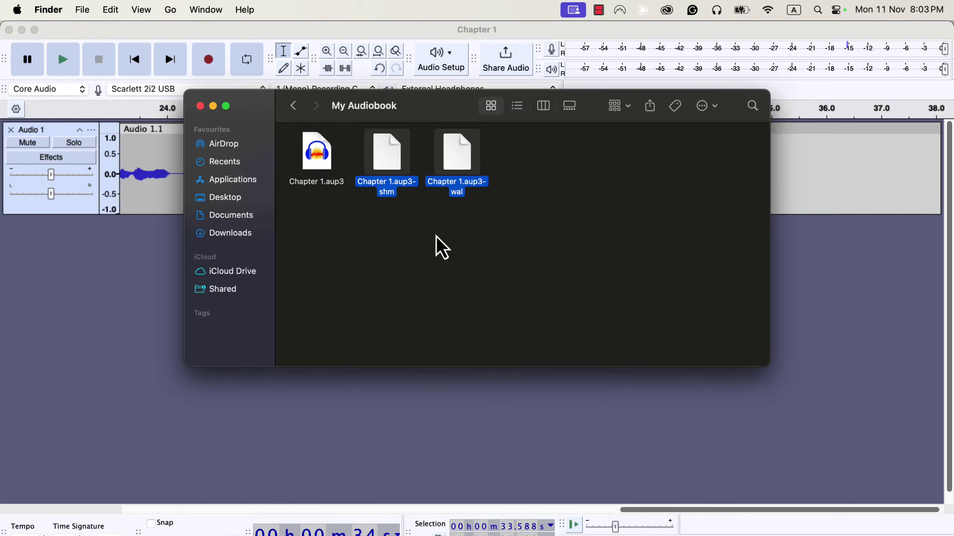
Close the Chapter 1 project window and reopen the project from Chapter 1.aup3 in Finder
{"action": "left_click", "coordinate": [9, 30]}
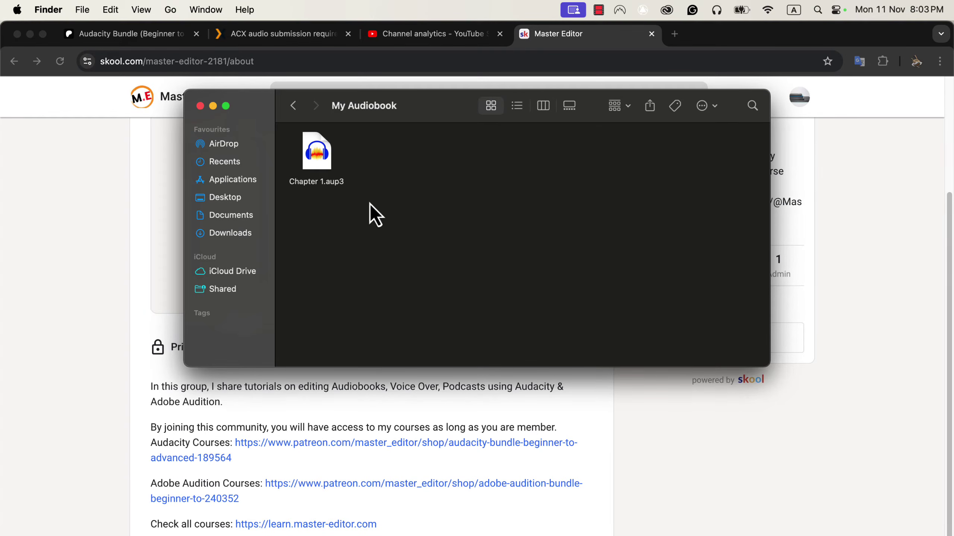
{"action": "double_click", "coordinate": [314, 161]}
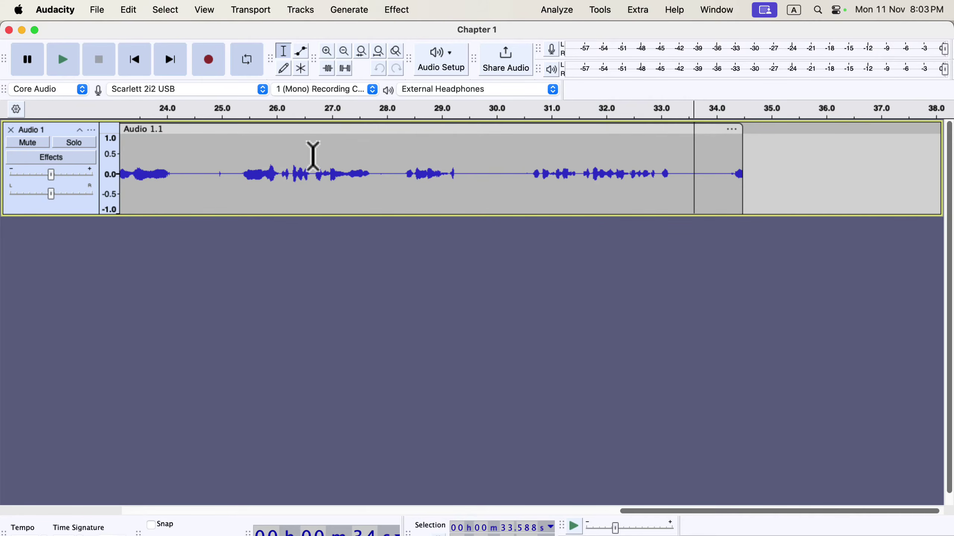
{"action": "scroll", "coordinate": [419, 194], "scroll_direction": "left", "scroll_amount": 10}
{"action": "scroll", "coordinate": [418, 195], "scroll_direction": "left", "scroll_amount": 2}
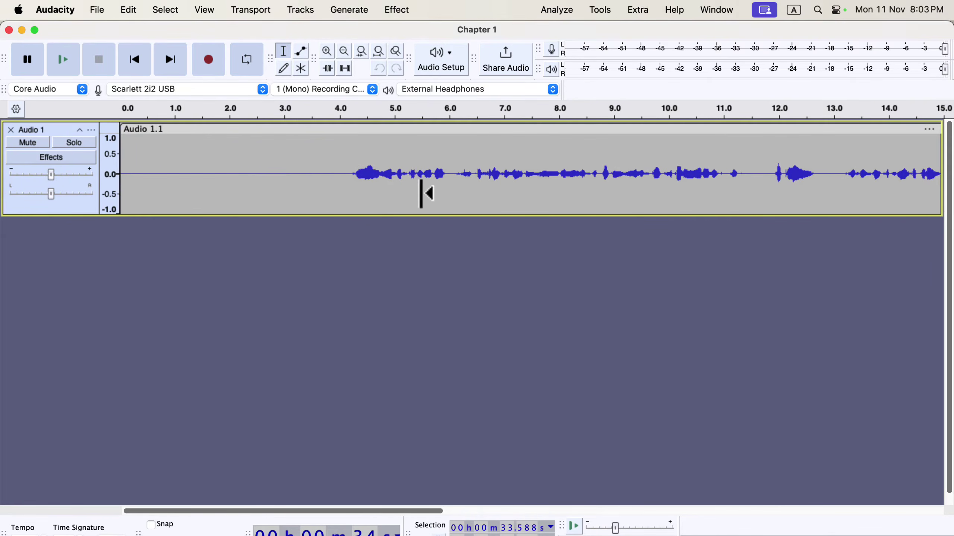
Switch to Finder and create a folder named raw inside My Audiobook
{"action": "key", "text": "super+Tab"}
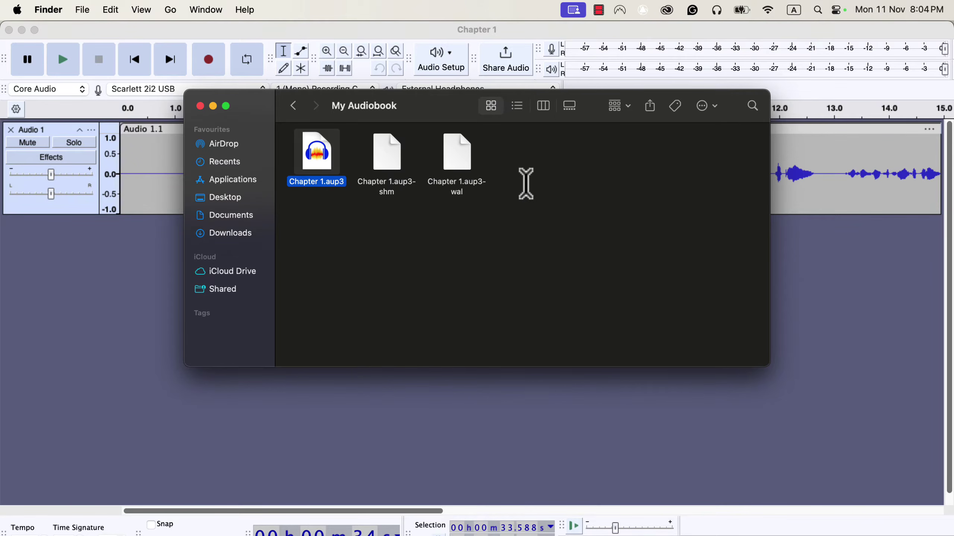
{"action": "left_click_drag", "start_coordinate": [523, 179], "coordinate": [427, 236]}
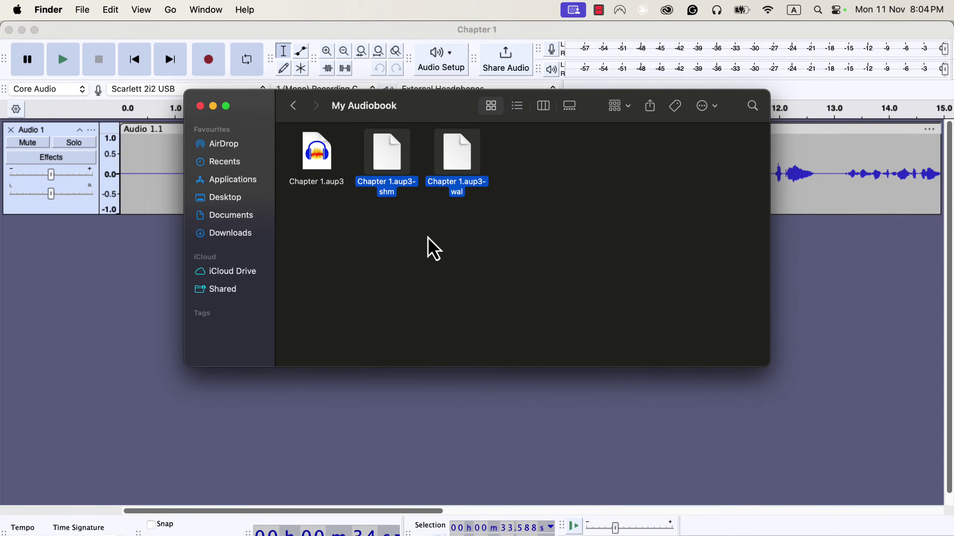
{"action": "left_click_drag", "start_coordinate": [341, 216], "coordinate": [319, 152]}
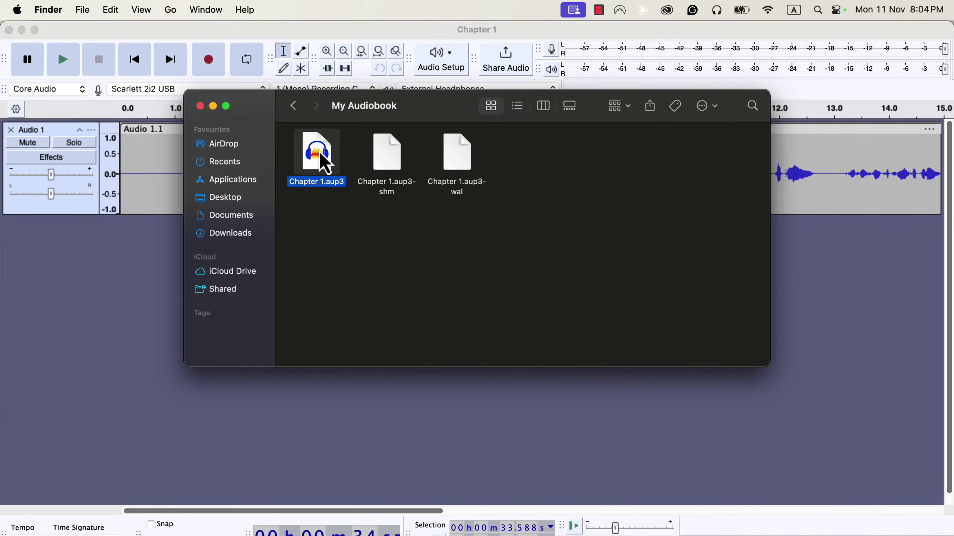
{"action": "right_click", "coordinate": [343, 233]}
{"action": "left_click", "coordinate": [368, 241]}
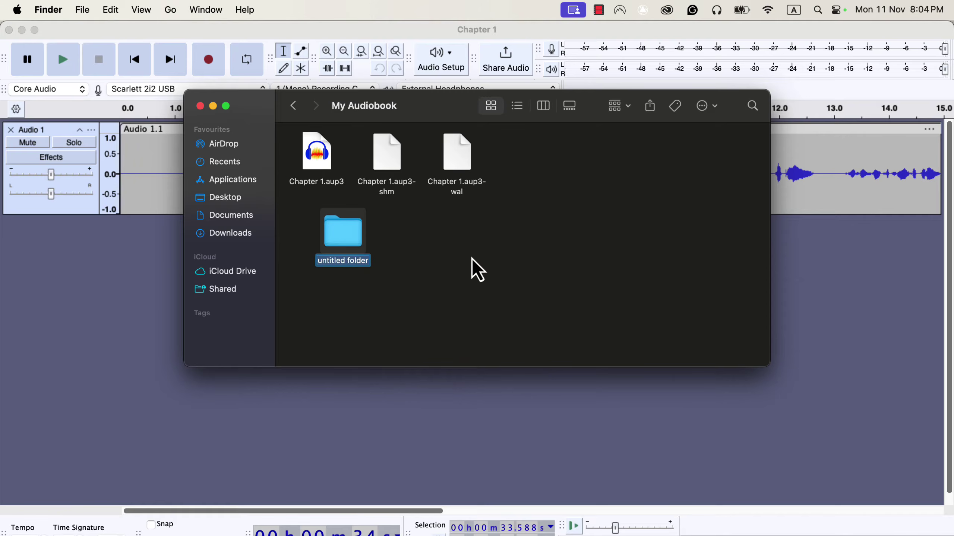
{"action": "type", "text": "raw"}
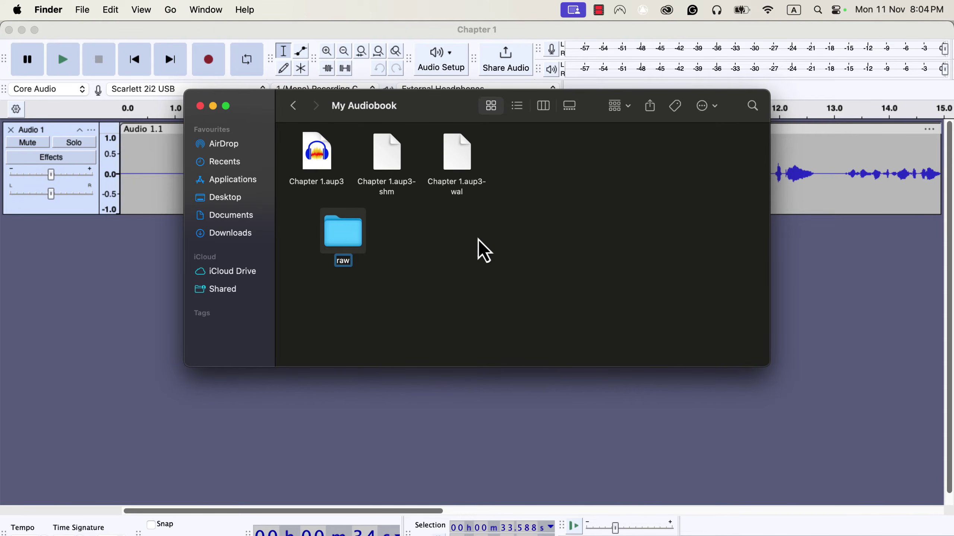
{"action": "key", "text": "Return"}
Copy Chapter 1.aup3 into the raw folder as a backup and close the Finder window
{"action": "left_click", "coordinate": [322, 160]}
{"action": "right_click", "coordinate": [321, 160]}
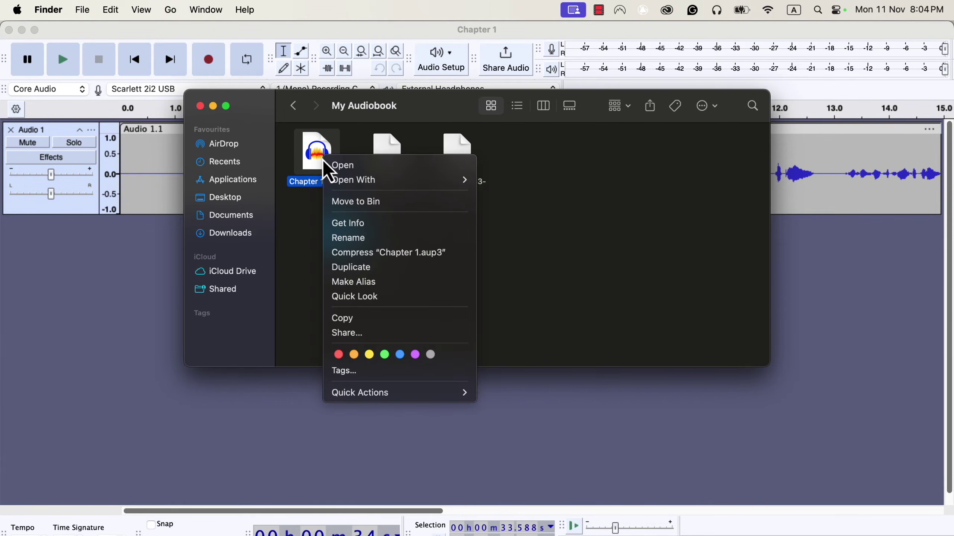
{"action": "left_click", "coordinate": [362, 318]}
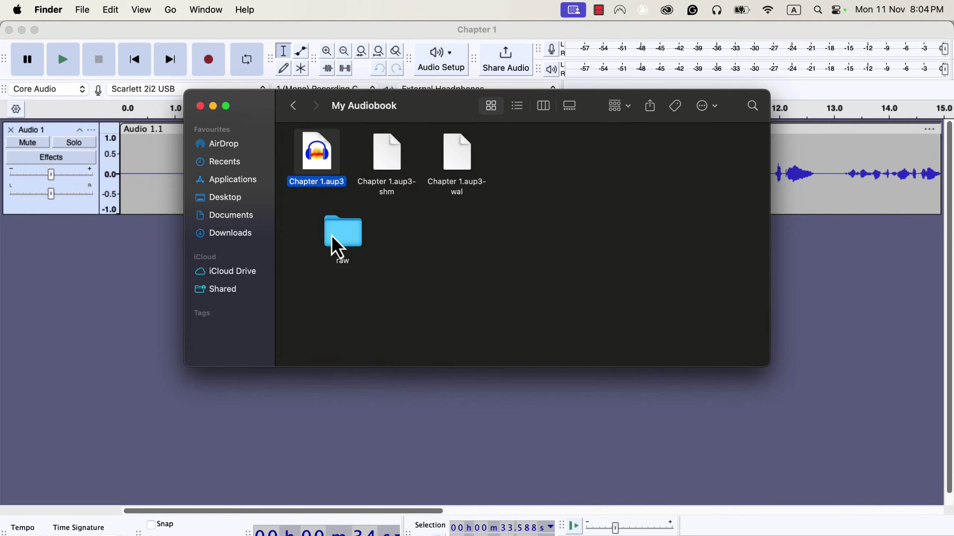
{"action": "left_click", "coordinate": [334, 243]}
{"action": "double_click", "coordinate": [331, 236]}
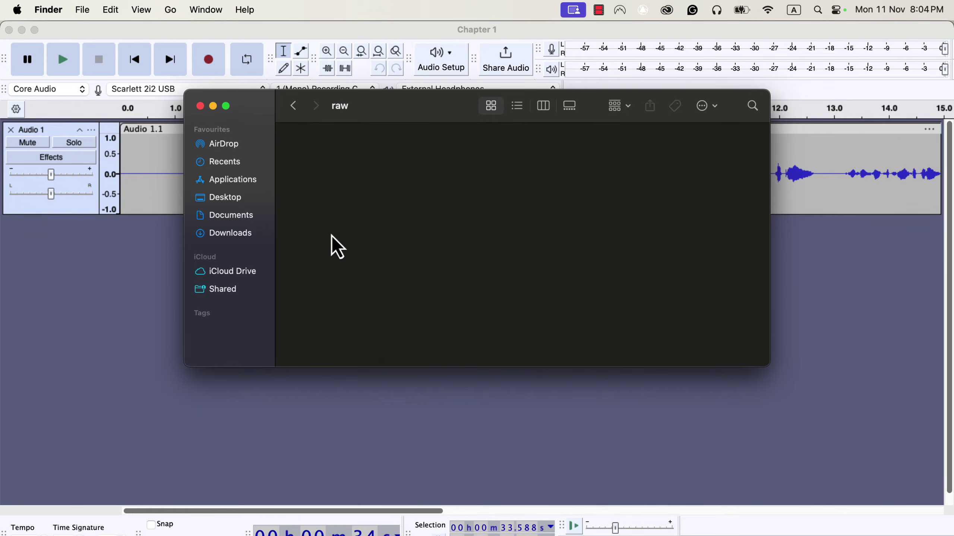
{"action": "right_click", "coordinate": [330, 235]}
{"action": "left_click", "coordinate": [367, 259]}
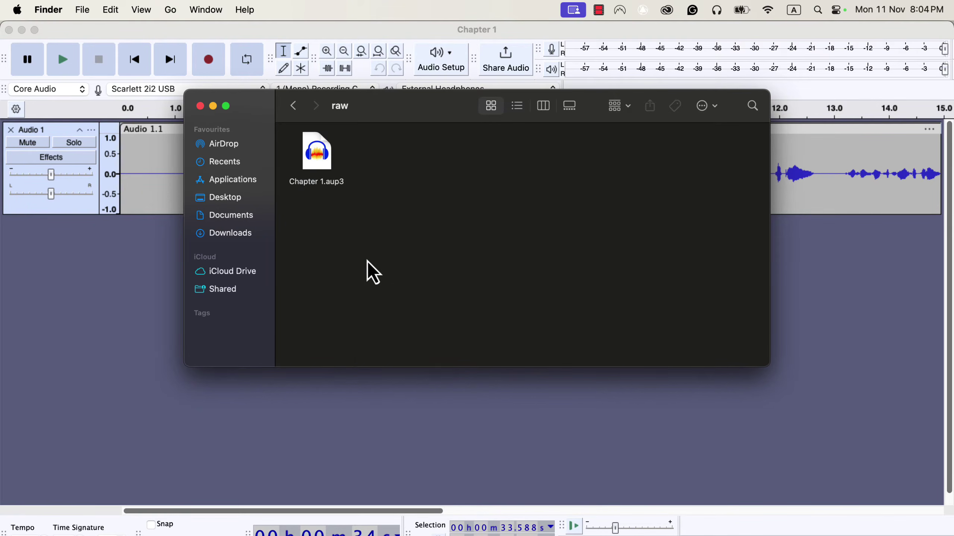
{"action": "left_click", "coordinate": [294, 109]}
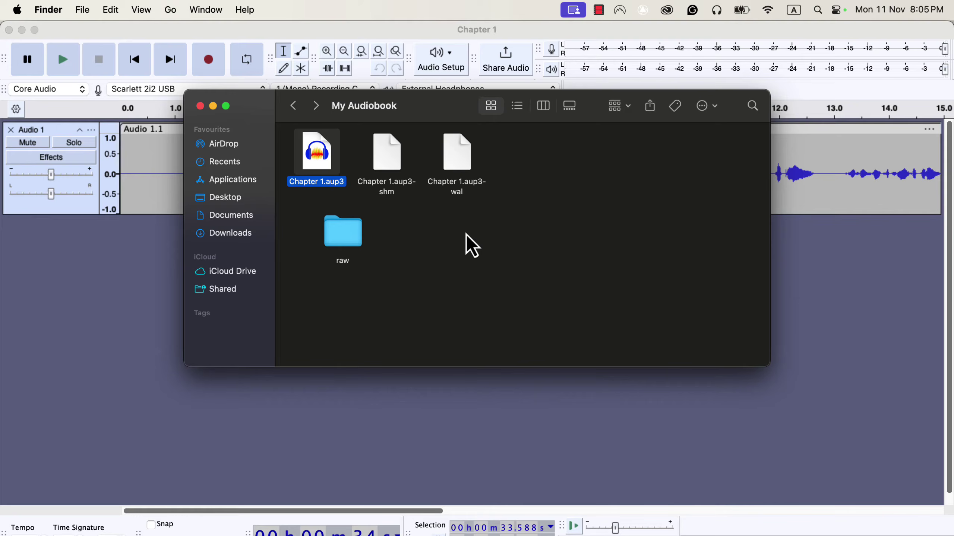
{"action": "left_click", "coordinate": [200, 107]}
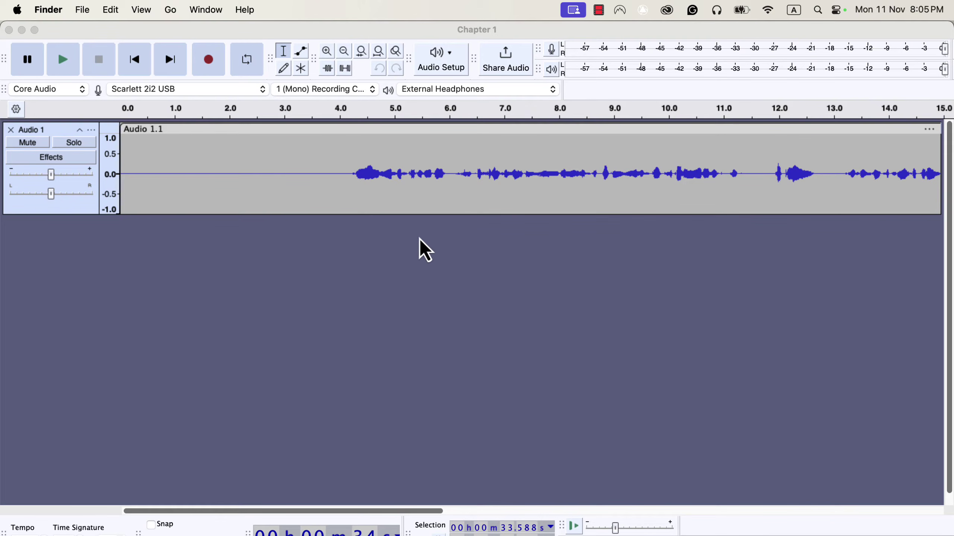
Look through the recording in Audacity, select the whole Audio 1 clip and run ACX Check on it
{"action": "scroll", "coordinate": [421, 187], "scroll_direction": "right", "scroll_amount": 10}
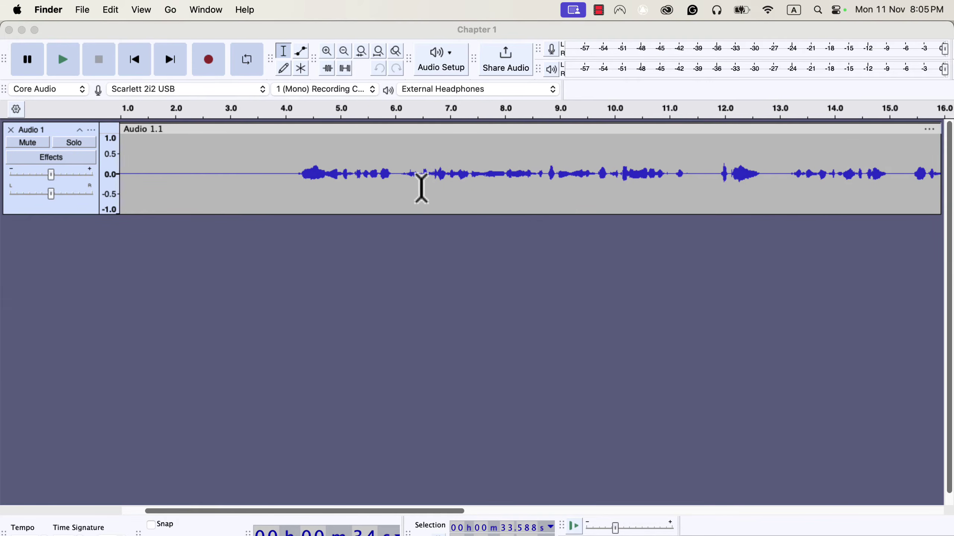
{"action": "scroll", "coordinate": [422, 188], "scroll_direction": "right", "scroll_amount": 15}
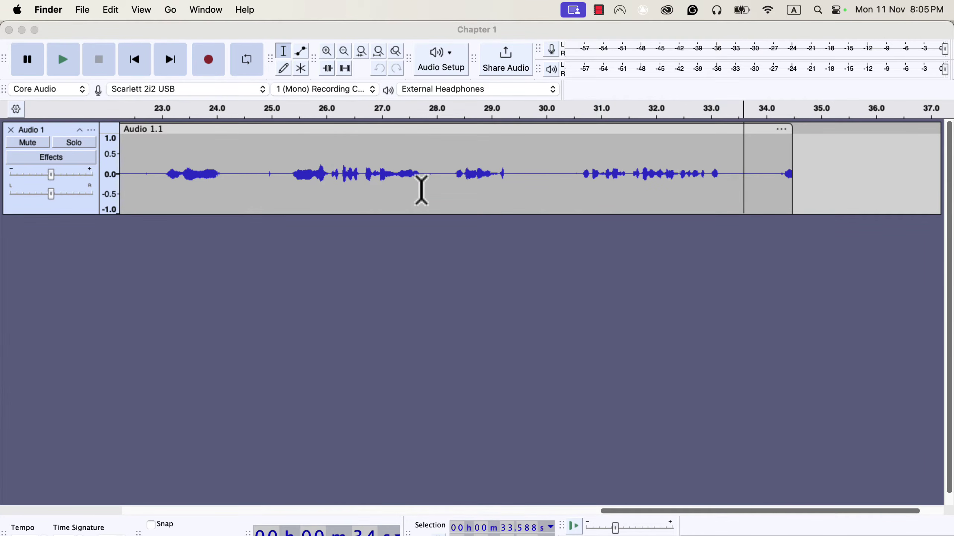
{"action": "scroll", "coordinate": [422, 188], "scroll_direction": "left", "scroll_amount": 20}
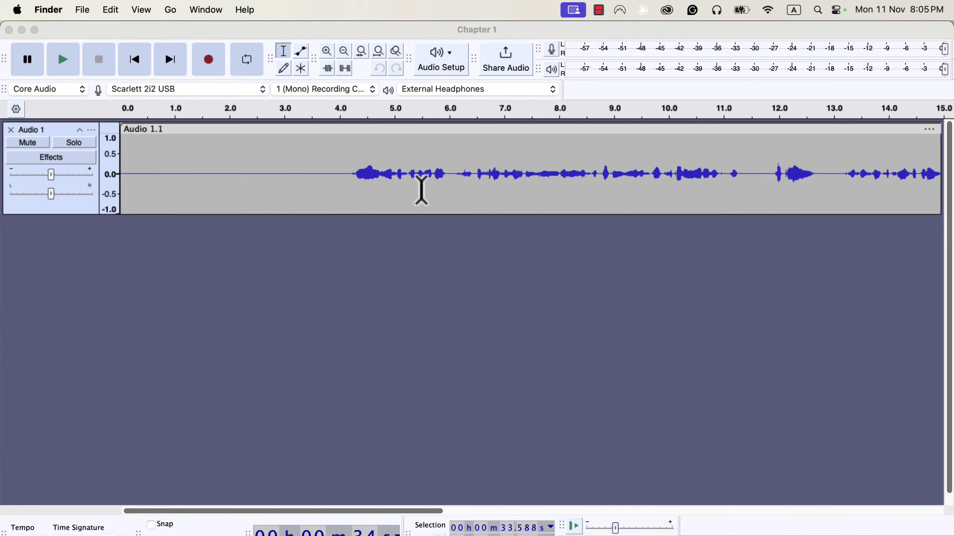
{"action": "scroll", "coordinate": [408, 186], "scroll_direction": "right", "scroll_amount": 2}
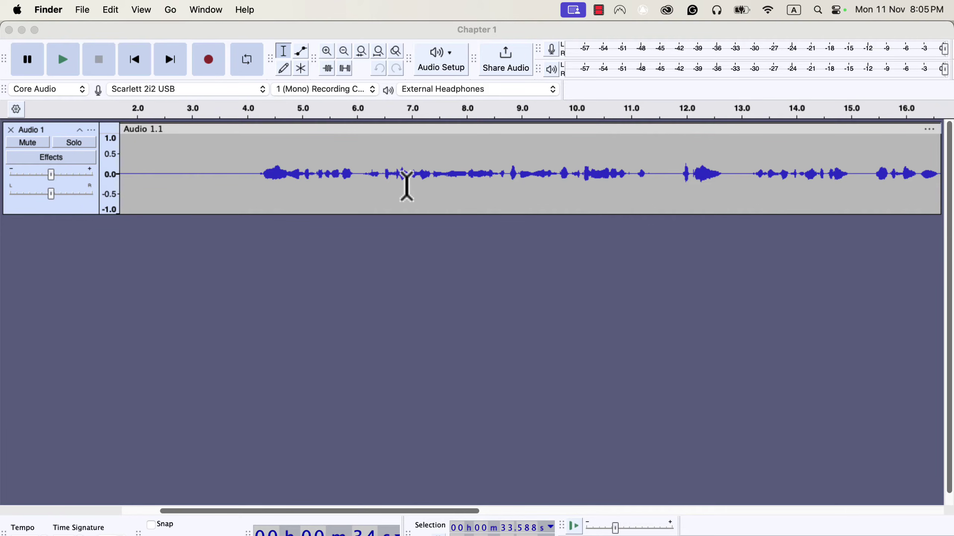
{"action": "double_click", "coordinate": [406, 186]}
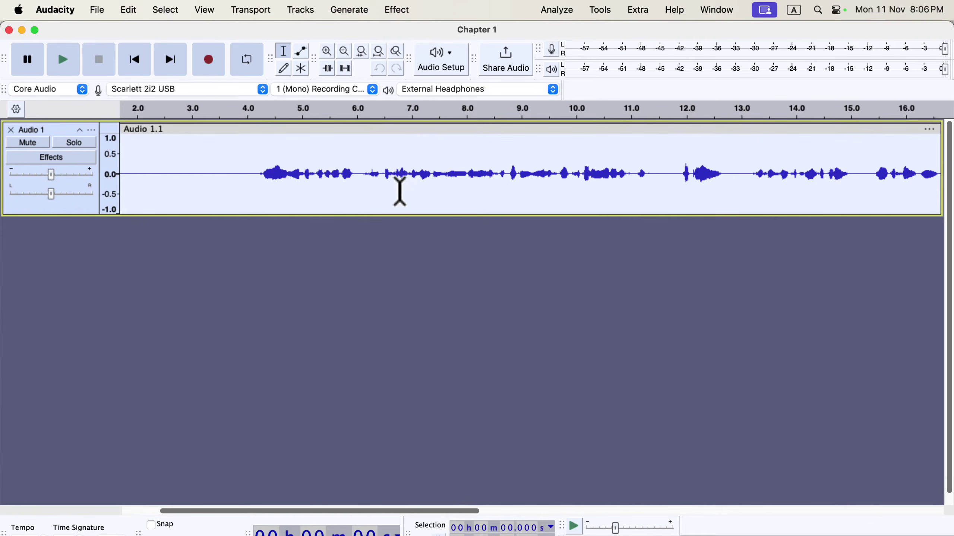
{"action": "left_click", "coordinate": [559, 8]}
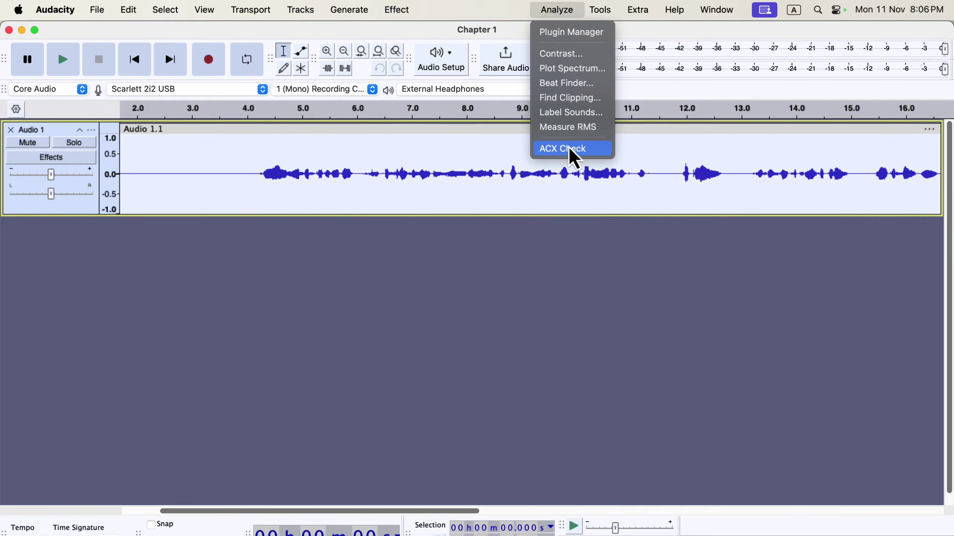
{"action": "left_click", "coordinate": [597, 154]}
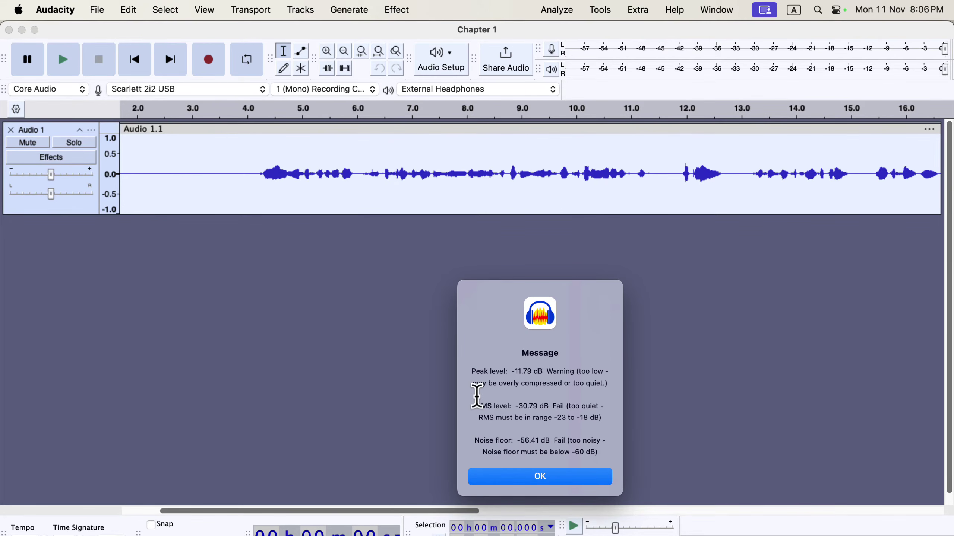
{"action": "left_click", "coordinate": [542, 479]}
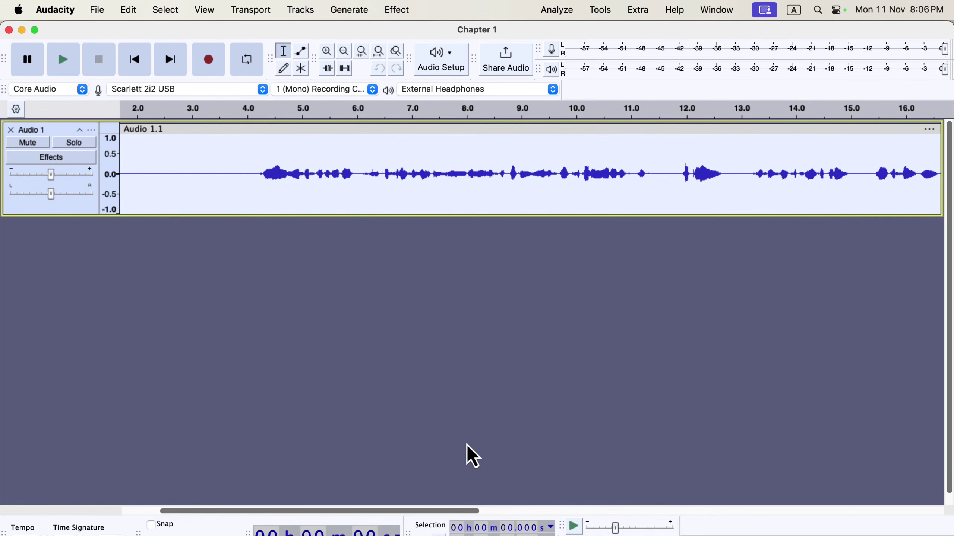
Normalize the selected clip to a peak amplitude of -3.0 dB with DC offset removal enabled
{"action": "left_click", "coordinate": [409, 9]}
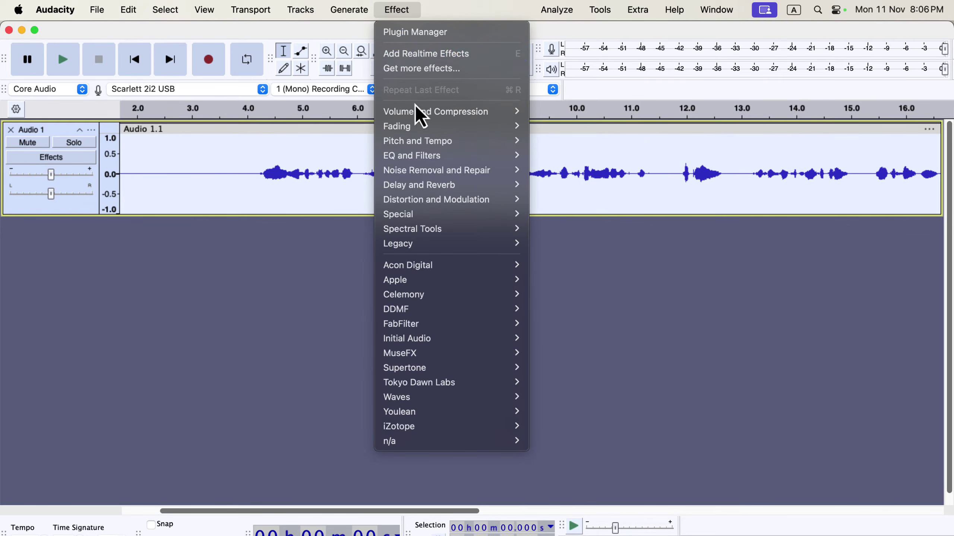
{"action": "mouse_move", "coordinate": [428, 112]}
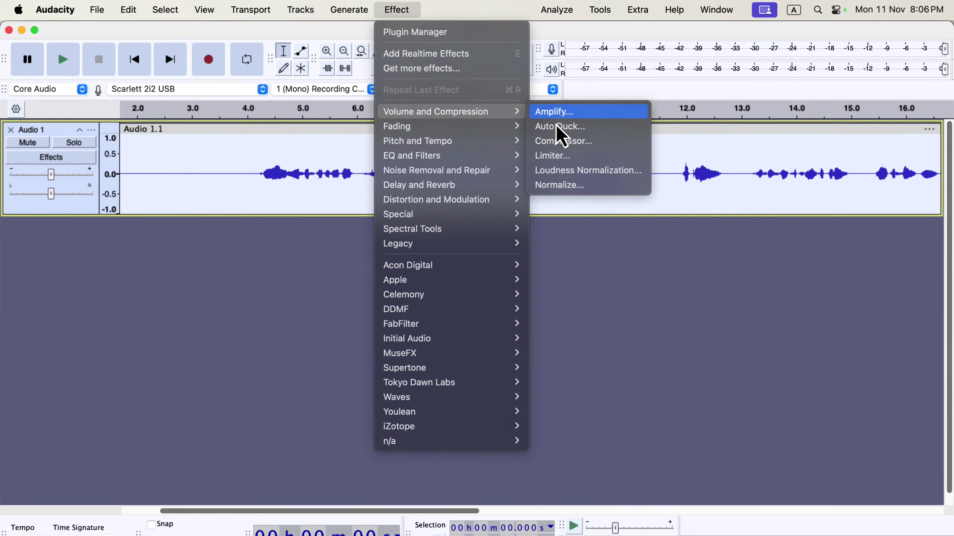
{"action": "left_click", "coordinate": [555, 181]}
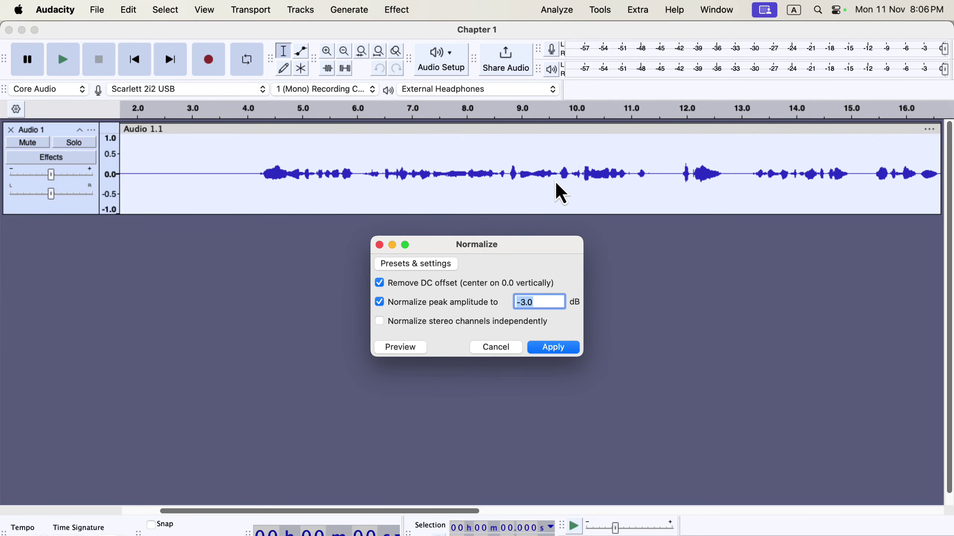
{"action": "left_click", "coordinate": [562, 348]}
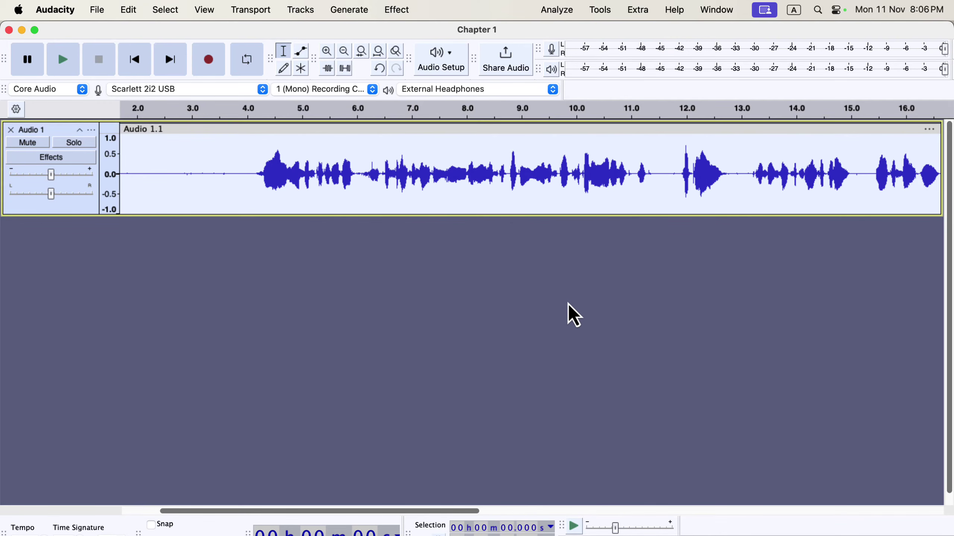
Run ACX Check again on the normalized clip and dismiss the report
{"action": "left_click", "coordinate": [555, 10]}
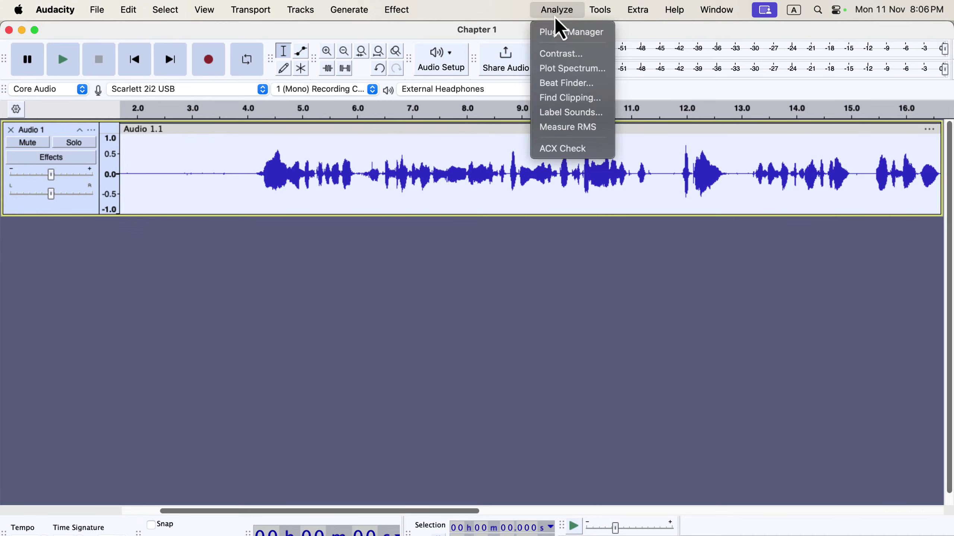
{"action": "left_click", "coordinate": [584, 152]}
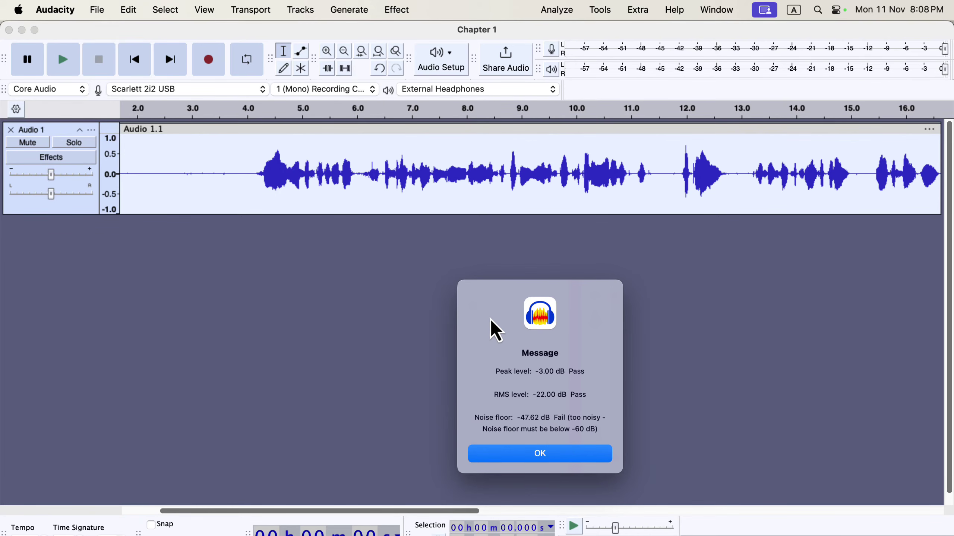
{"action": "left_click", "coordinate": [556, 456]}
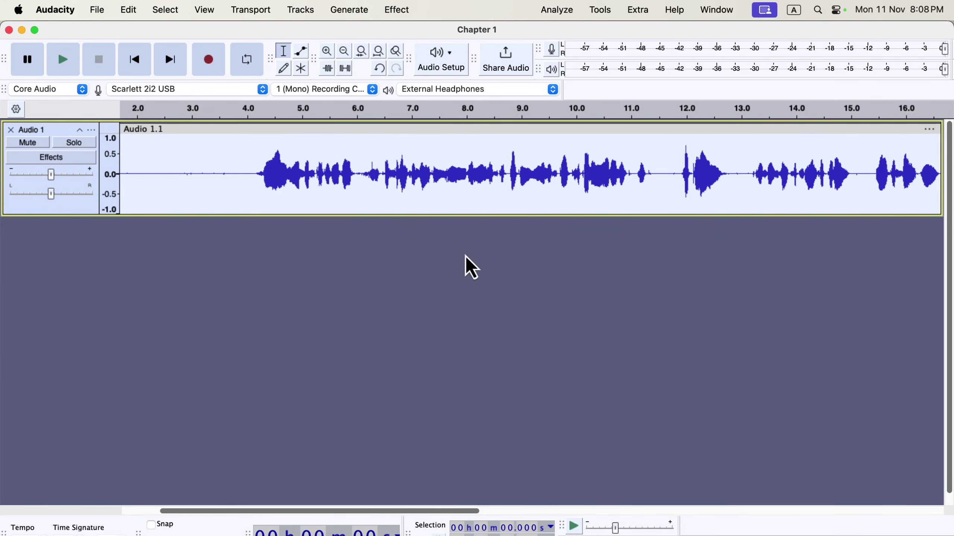
Delete the pauses starting at about 24.6 s and 29 s, plus the unwanted audio at the end of the clip
{"action": "scroll", "coordinate": [576, 192], "scroll_direction": "right", "scroll_amount": 10}
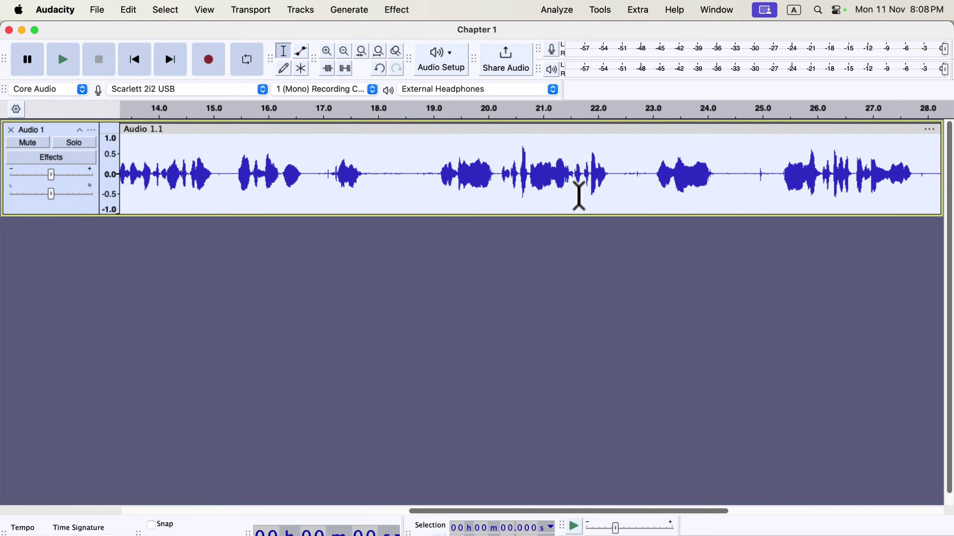
{"action": "scroll", "coordinate": [576, 193], "scroll_direction": "right", "scroll_amount": 4}
{"action": "left_click_drag", "start_coordinate": [476, 171], "coordinate": [519, 175]}
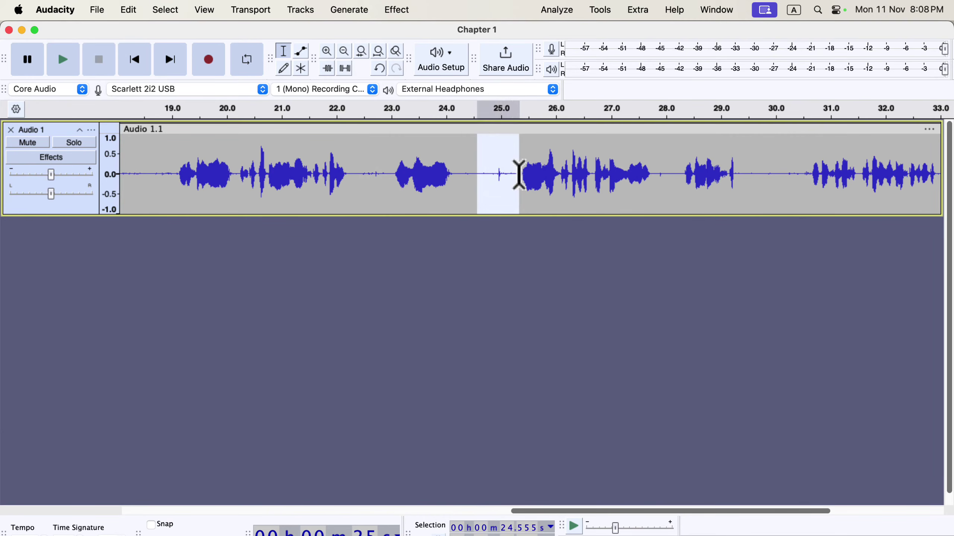
{"action": "key", "text": "Delete"}
{"action": "scroll", "coordinate": [544, 187], "scroll_direction": "right", "scroll_amount": 3}
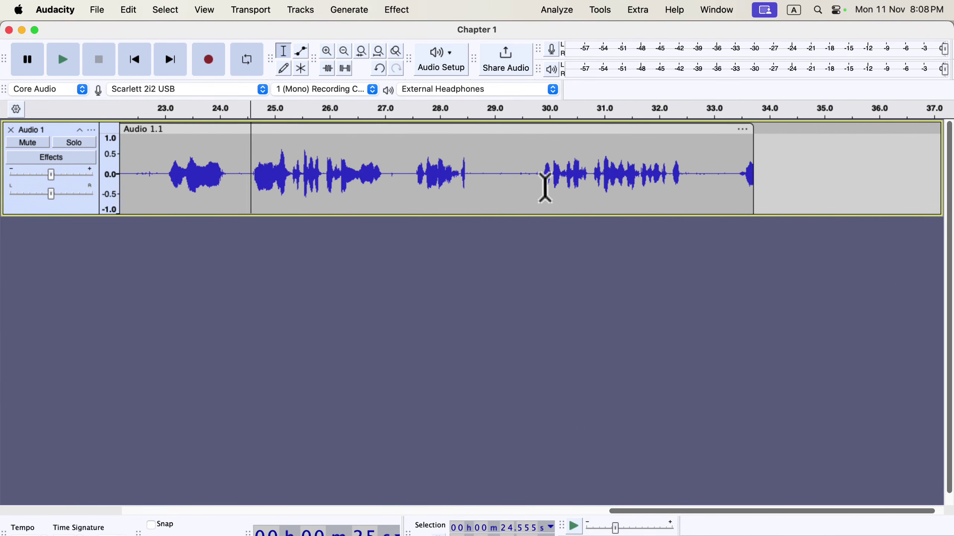
{"action": "left_click_drag", "start_coordinate": [495, 165], "coordinate": [533, 174]}
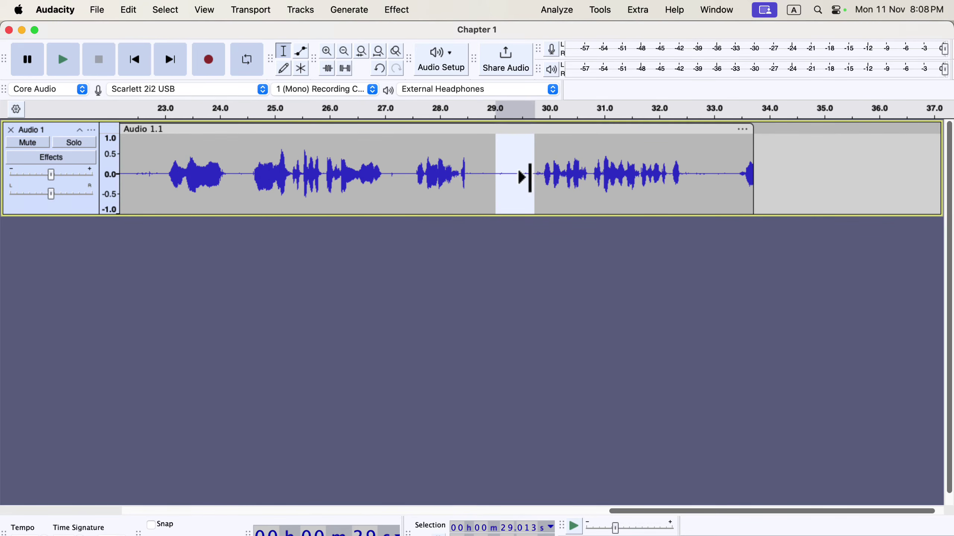
{"action": "key", "text": "Delete"}
{"action": "left_click_drag", "start_coordinate": [677, 171], "coordinate": [740, 171]}
{"action": "key", "text": "Delete"}
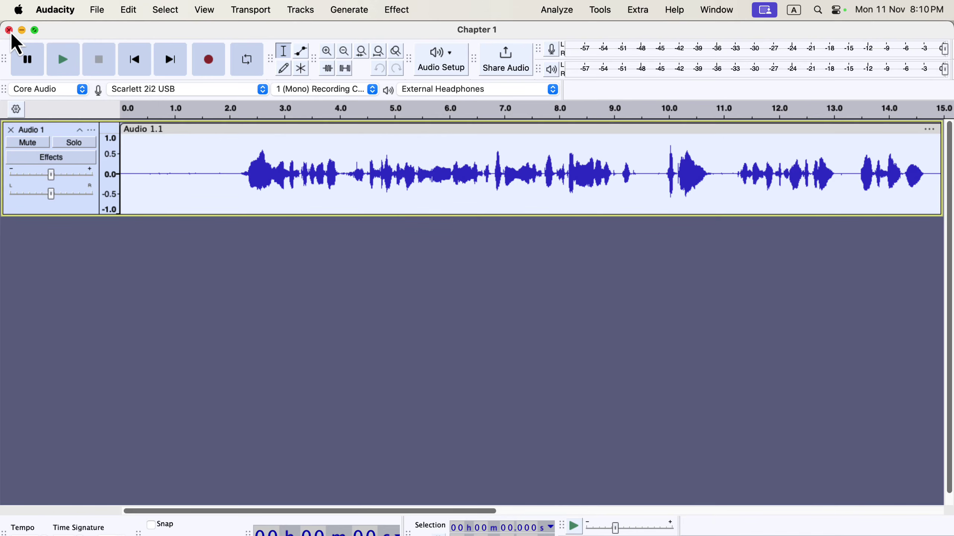
Close the Chapter 1 project window
{"action": "left_click", "coordinate": [9, 31]}
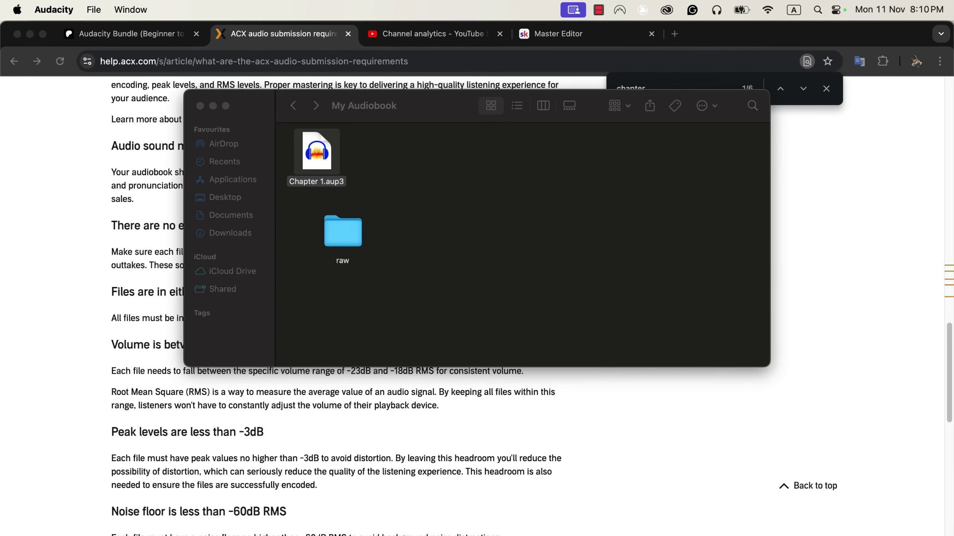
Create a new empty project and record about 6 seconds of mono narration on a new track
{"action": "key", "text": "super+n"}
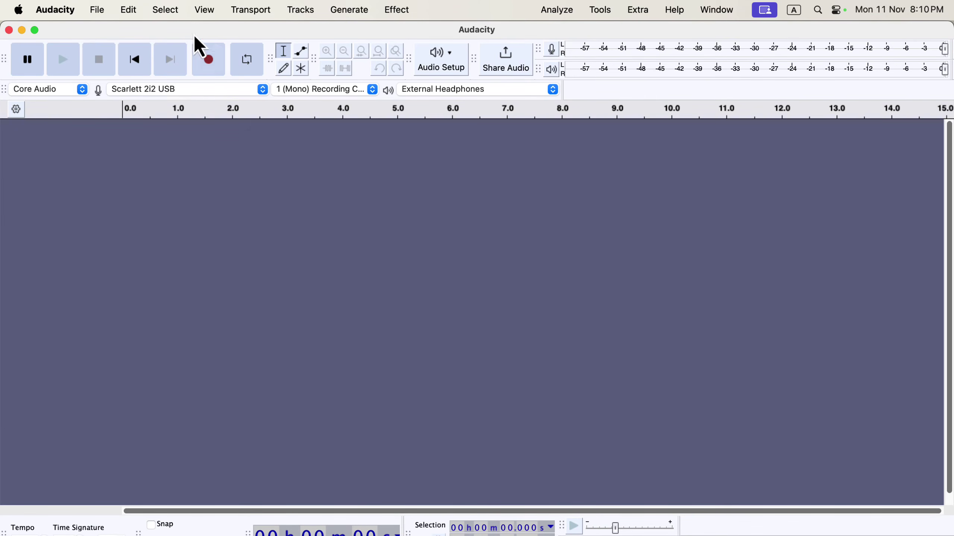
{"action": "left_click", "coordinate": [207, 72]}
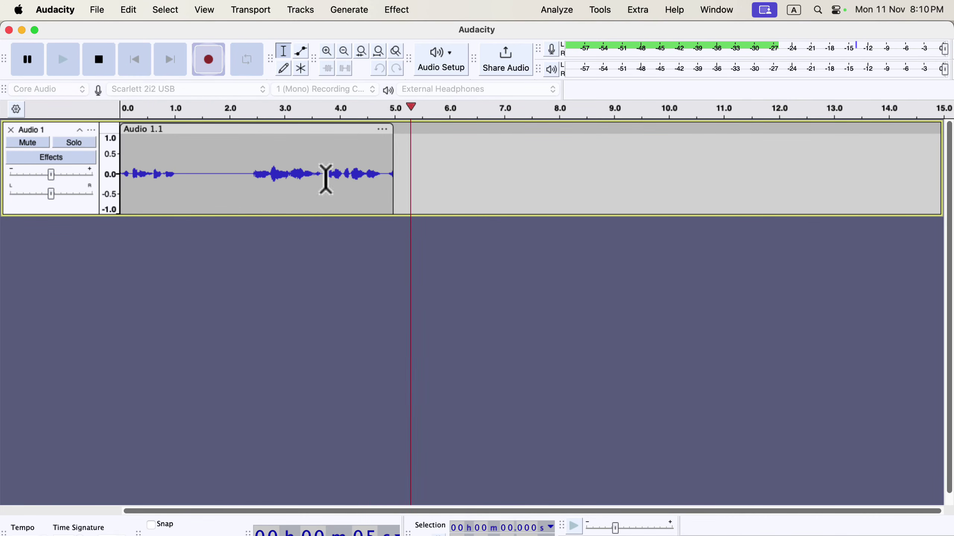
{"action": "left_click", "coordinate": [96, 61]}
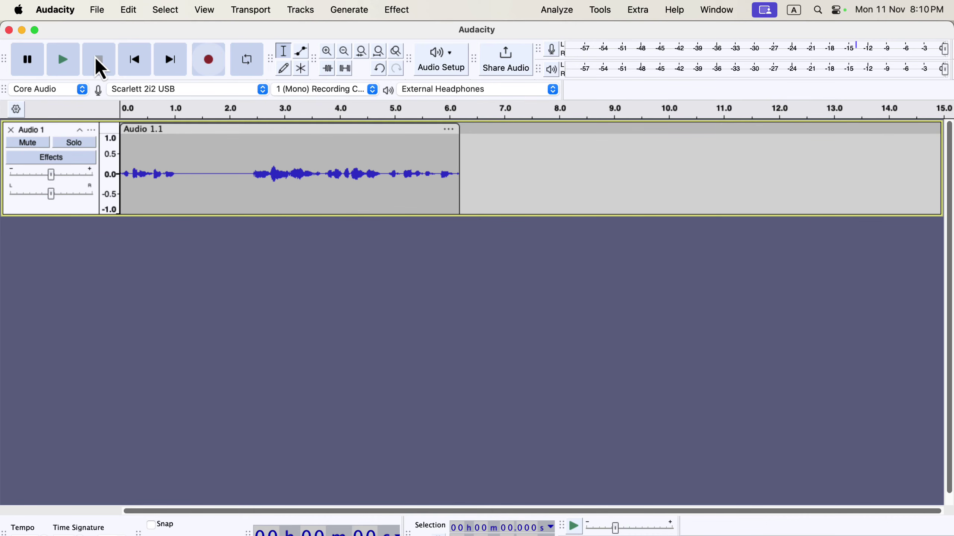
Save the new recording as an AUP3 project named Chapter 2 in the My Audiobook folder
{"action": "left_click", "coordinate": [91, 12]}
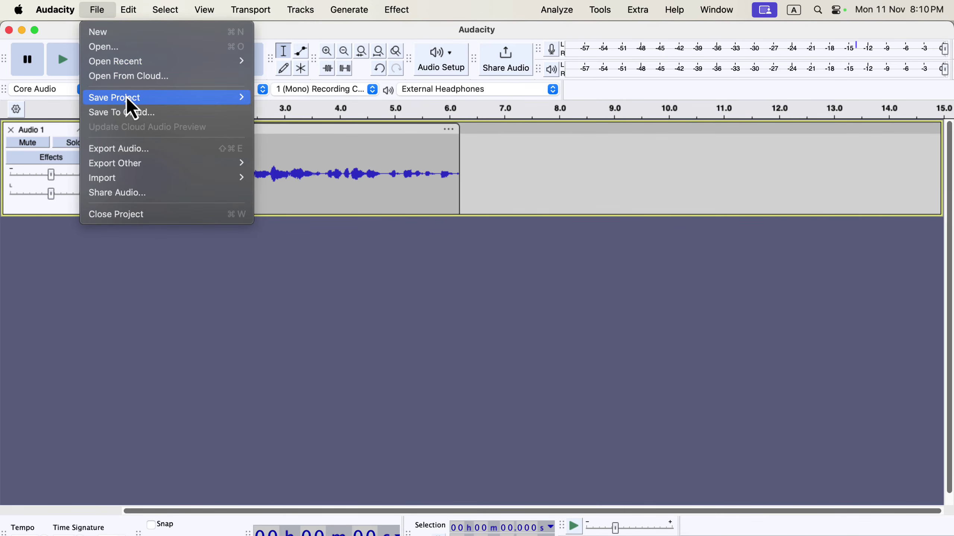
{"action": "mouse_move", "coordinate": [126, 97]}
{"action": "left_click", "coordinate": [343, 101]}
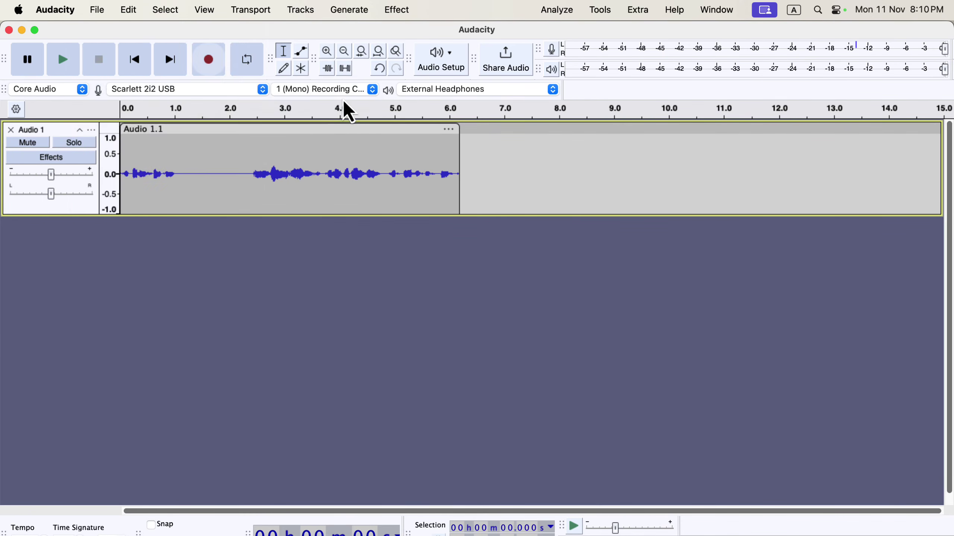
{"action": "left_click", "coordinate": [542, 427]}
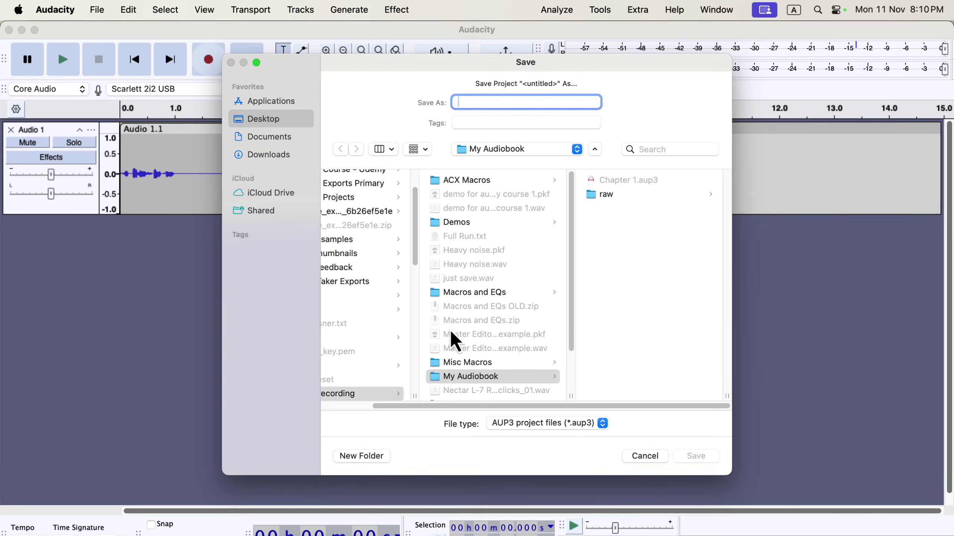
{"action": "type", "text": "Chapt"}
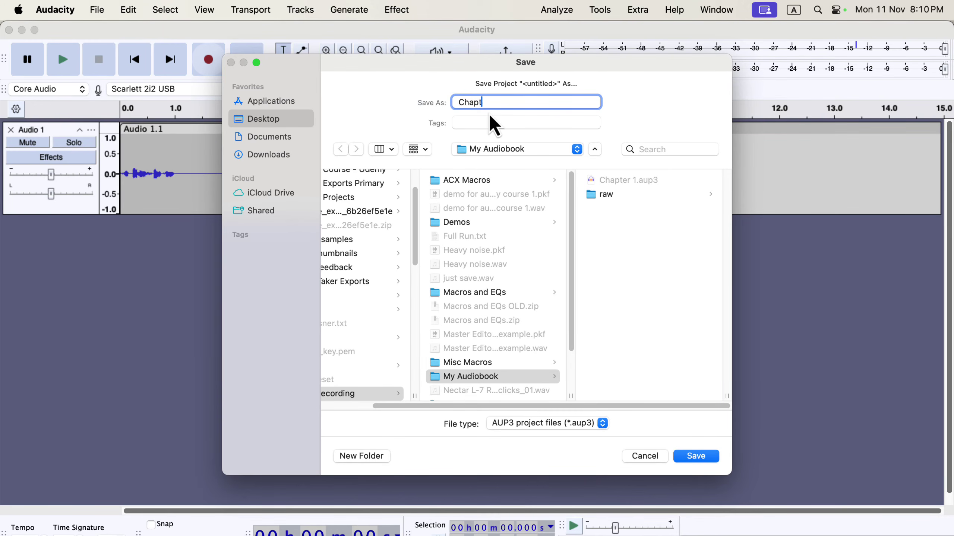
{"action": "type", "text": "er 2"}
{"action": "key", "text": "Return"}
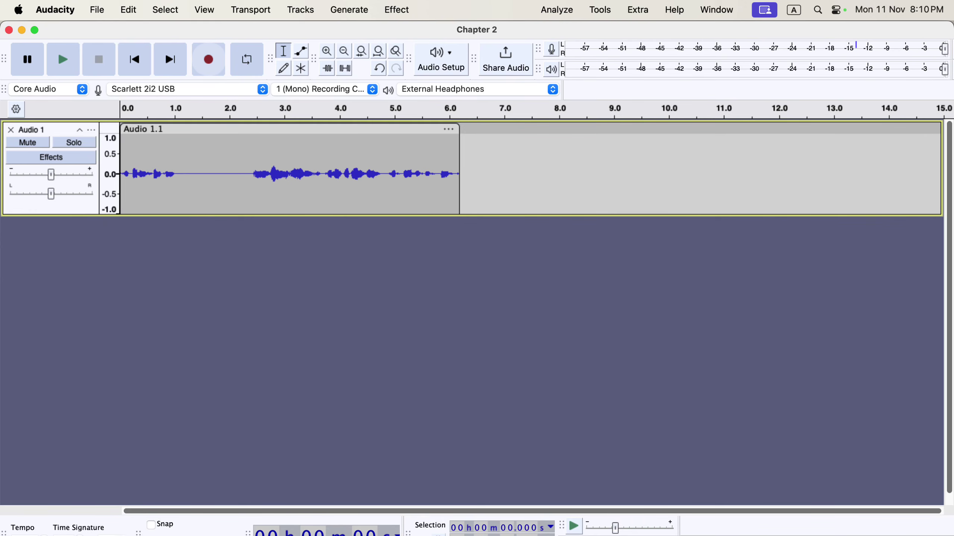
Switch to Finder, select the Chapter 2 aup3-shm and aup3-wal files in My Audiobook, and close the Chapter 2 project window
{"action": "key", "text": "super+Tab"}
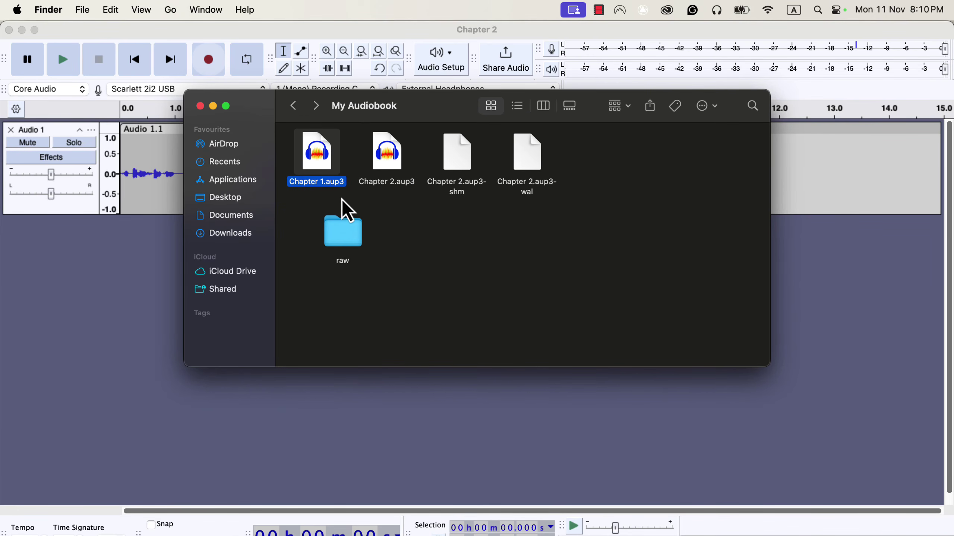
{"action": "left_click", "coordinate": [388, 187]}
{"action": "left_click_drag", "start_coordinate": [600, 162], "coordinate": [451, 260]}
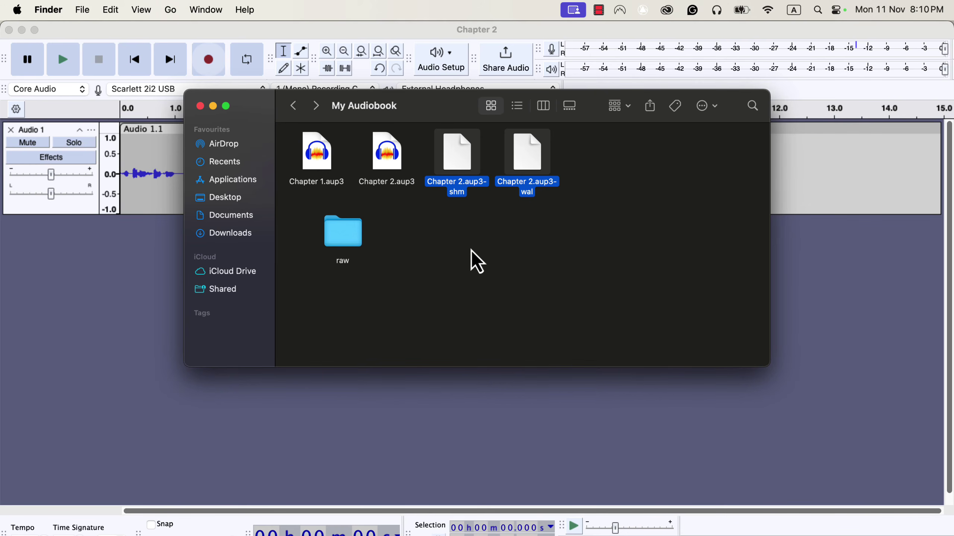
{"action": "left_click", "coordinate": [8, 31]}
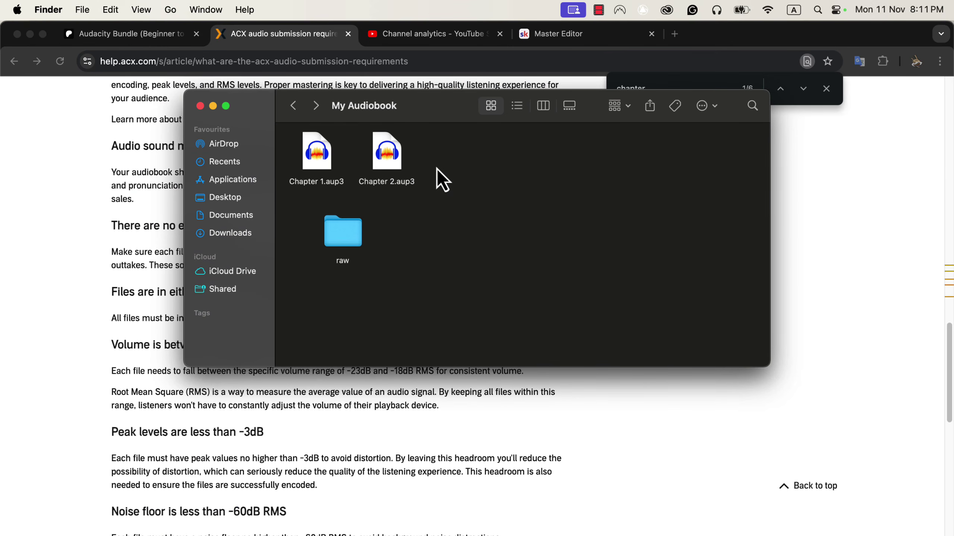
Check the Chapter 1 and Chapter 2 project files in the My Audiobook folder
{"action": "left_click_drag", "start_coordinate": [437, 169], "coordinate": [317, 174]}
{"action": "left_click", "coordinate": [312, 189]}
{"action": "left_click", "coordinate": [314, 182]}
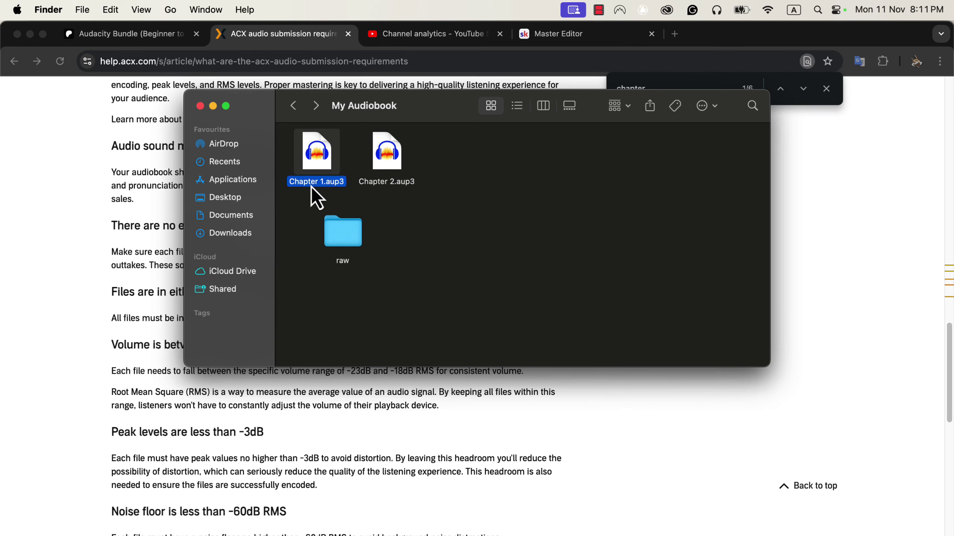
{"action": "left_click", "coordinate": [389, 185]}
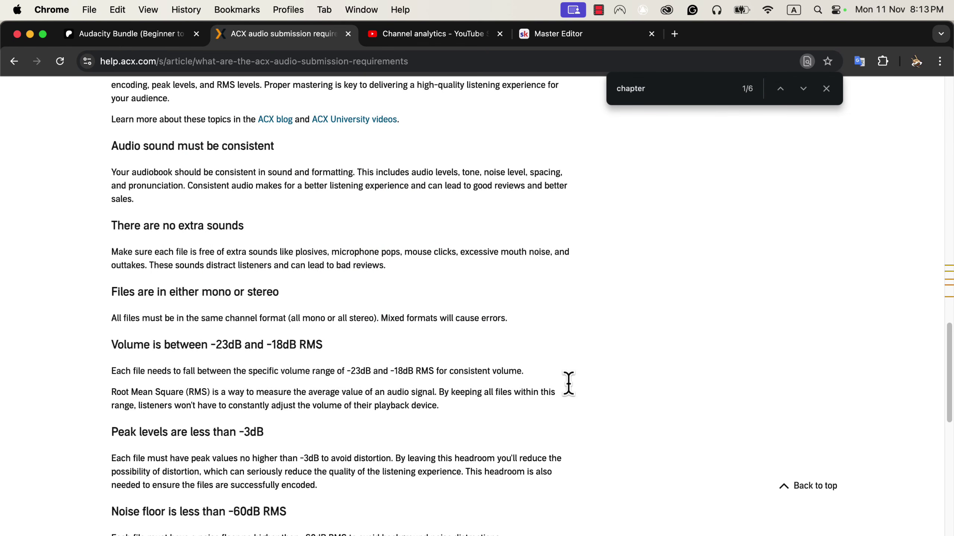
Switch to Chrome and view the Audacity Bundle page on Patreon and the Master Editor community page on Skool
{"action": "left_click", "coordinate": [151, 37]}
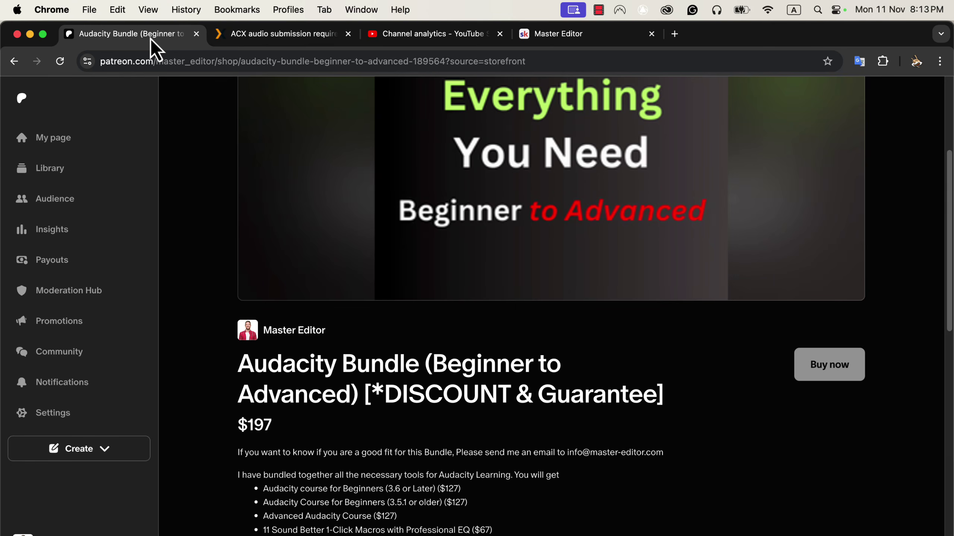
{"action": "scroll", "coordinate": [248, 184], "scroll_direction": "up", "scroll_amount": 4}
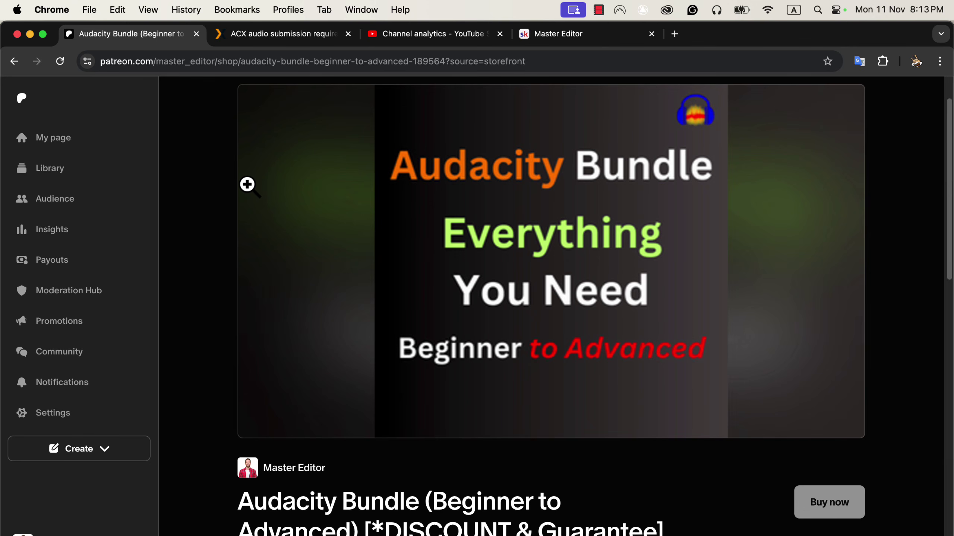
{"action": "left_click", "coordinate": [543, 34]}
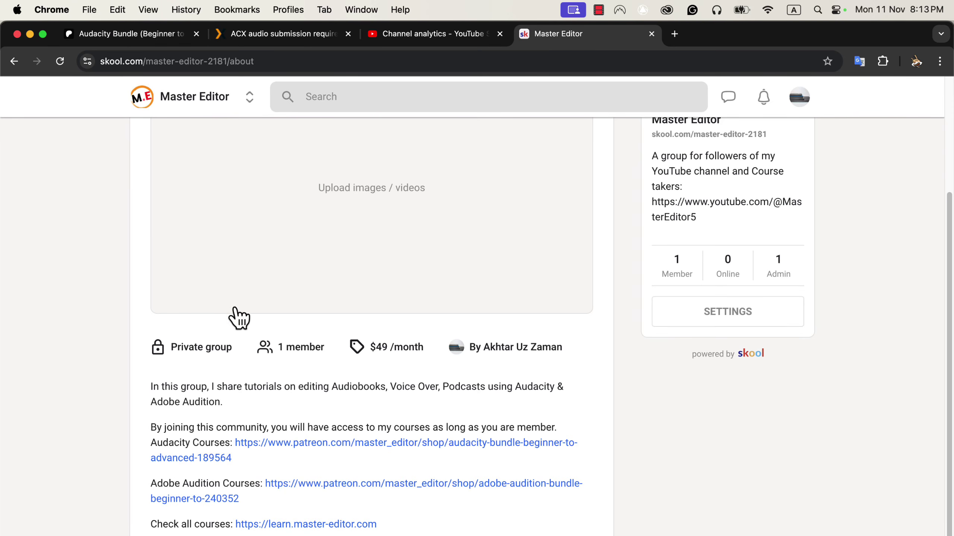